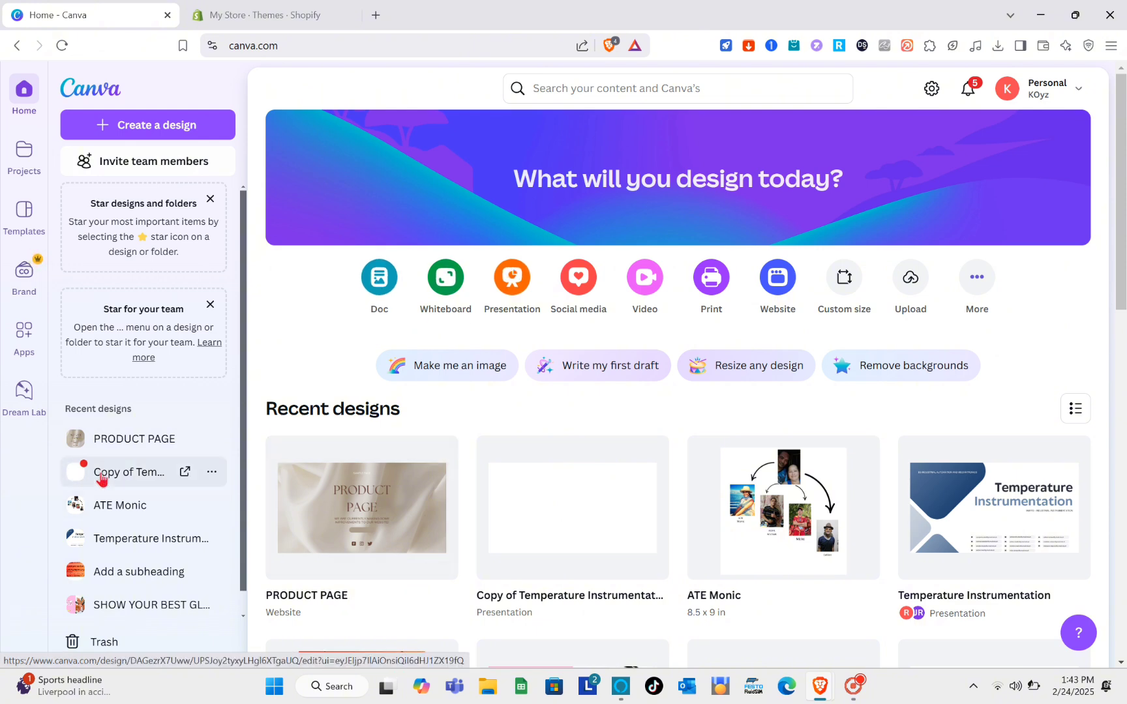
Step: Switch to the 'My Store - Themes - Shopify' tab showing the Dawn theme
left_click(235, 12)
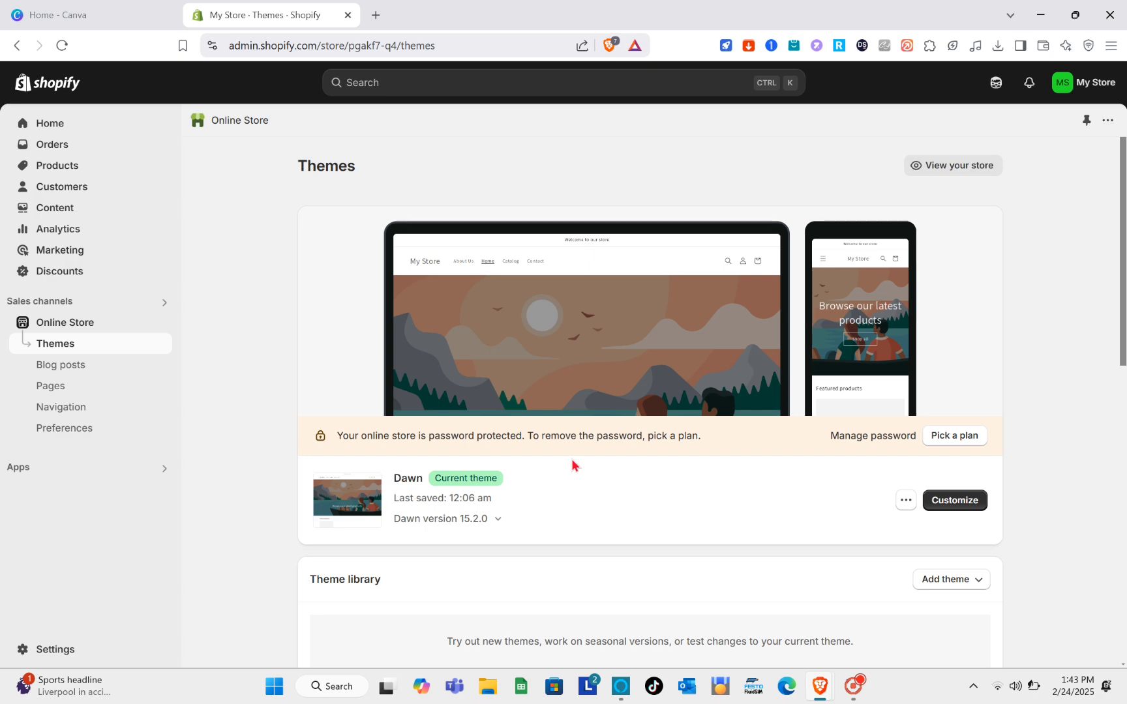
Step: Go back to the 'Home - Canva' tab with its recent designs
left_click(157, 8)
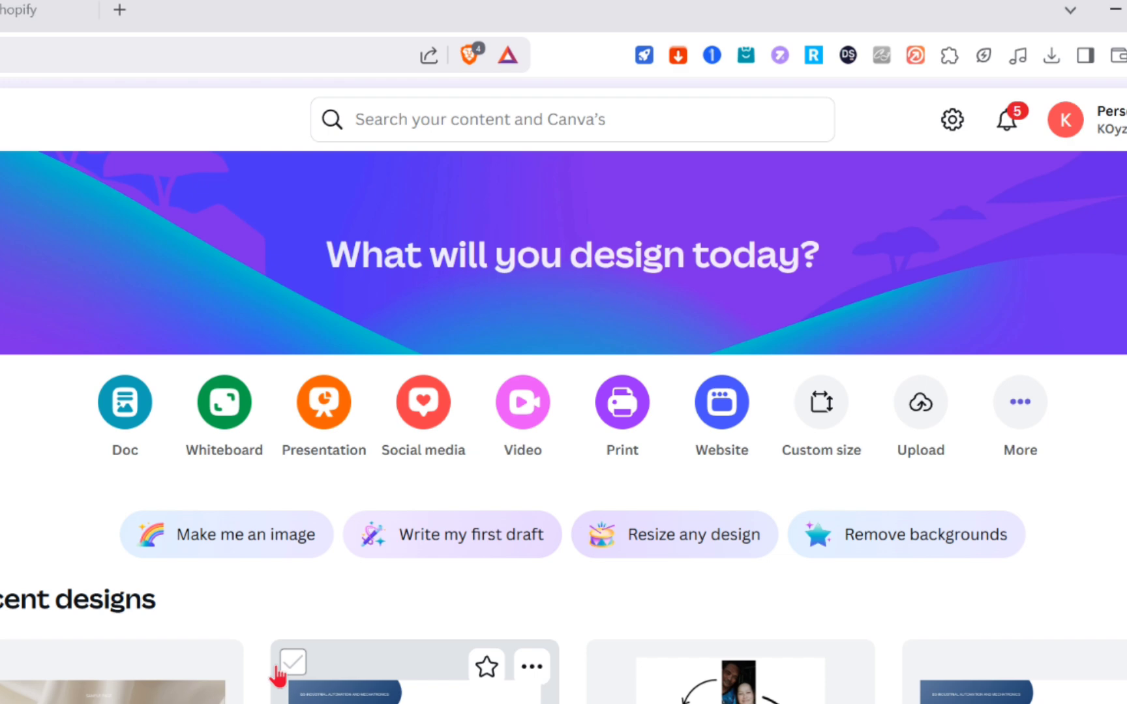
Step: Search Canva for 'website design' and scroll through the matching designs and templates
left_click(450, 132)
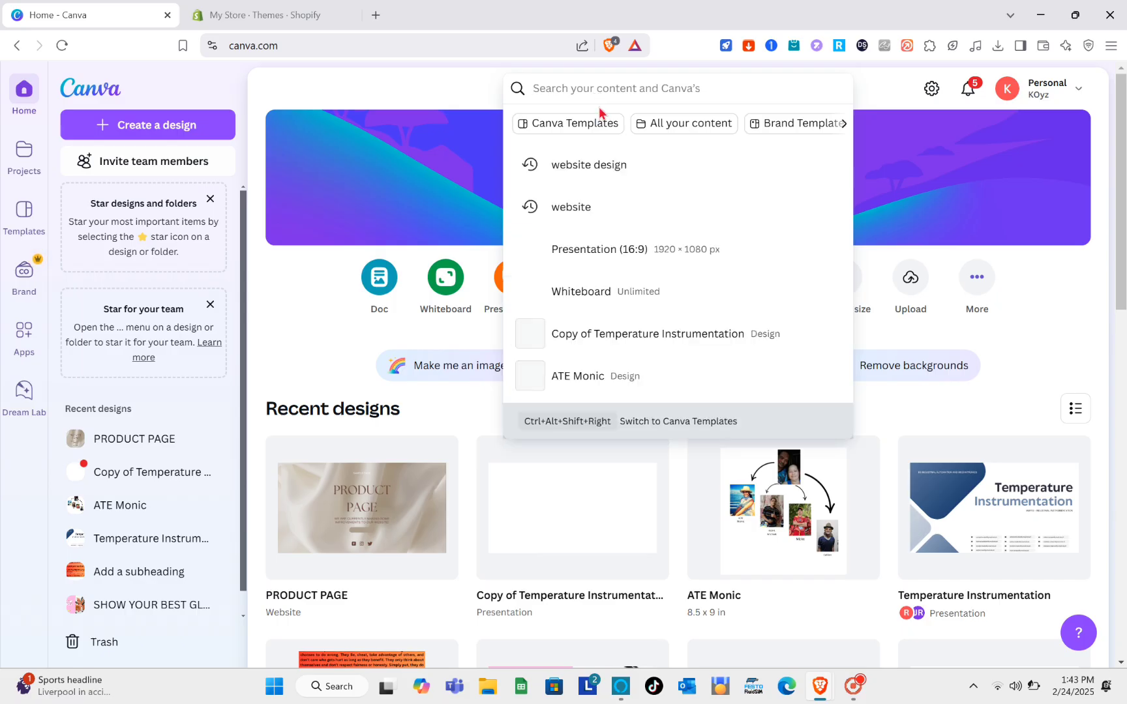
type("web")
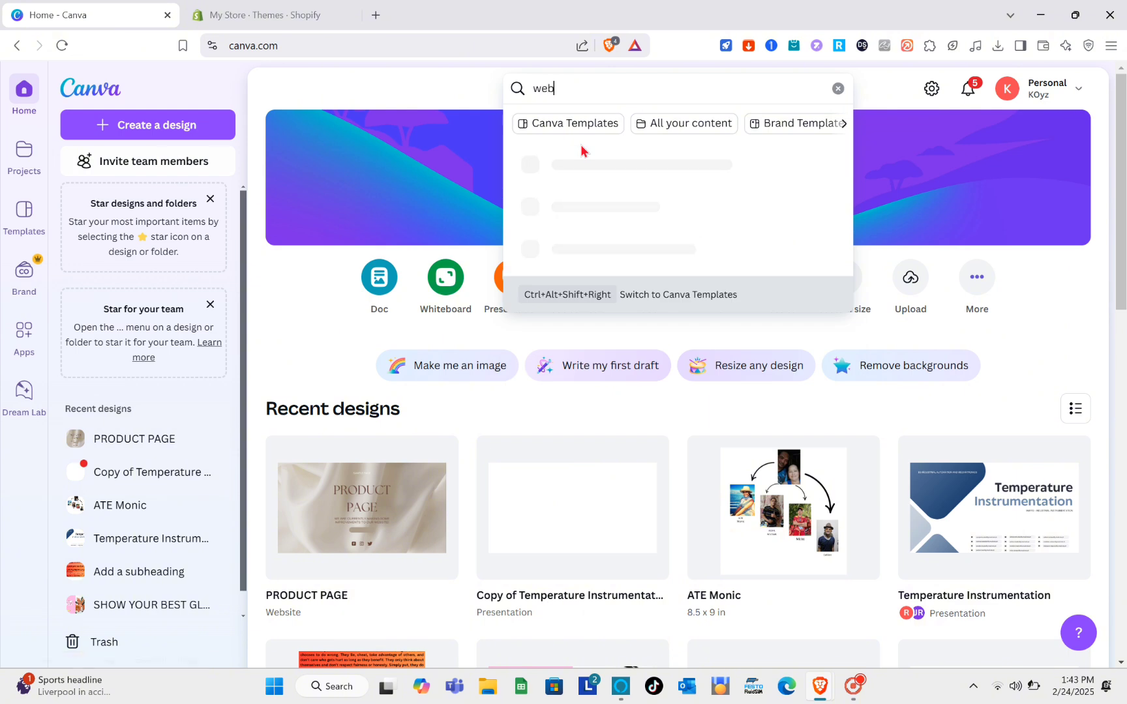
type("site design")
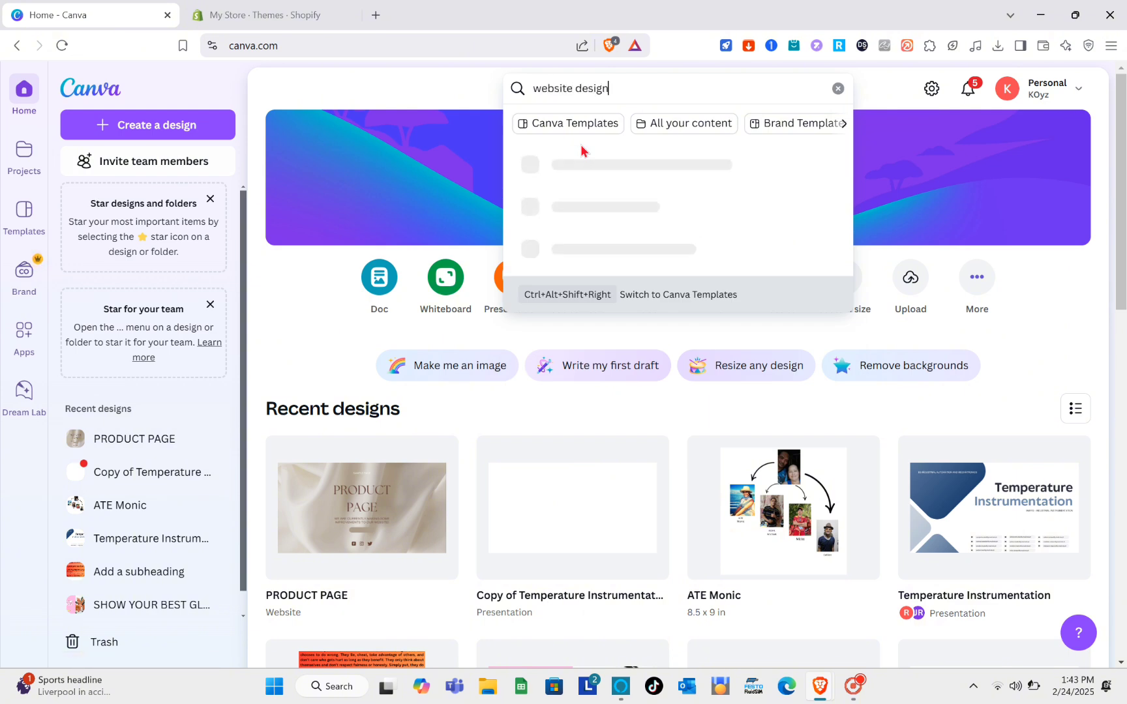
key("Return")
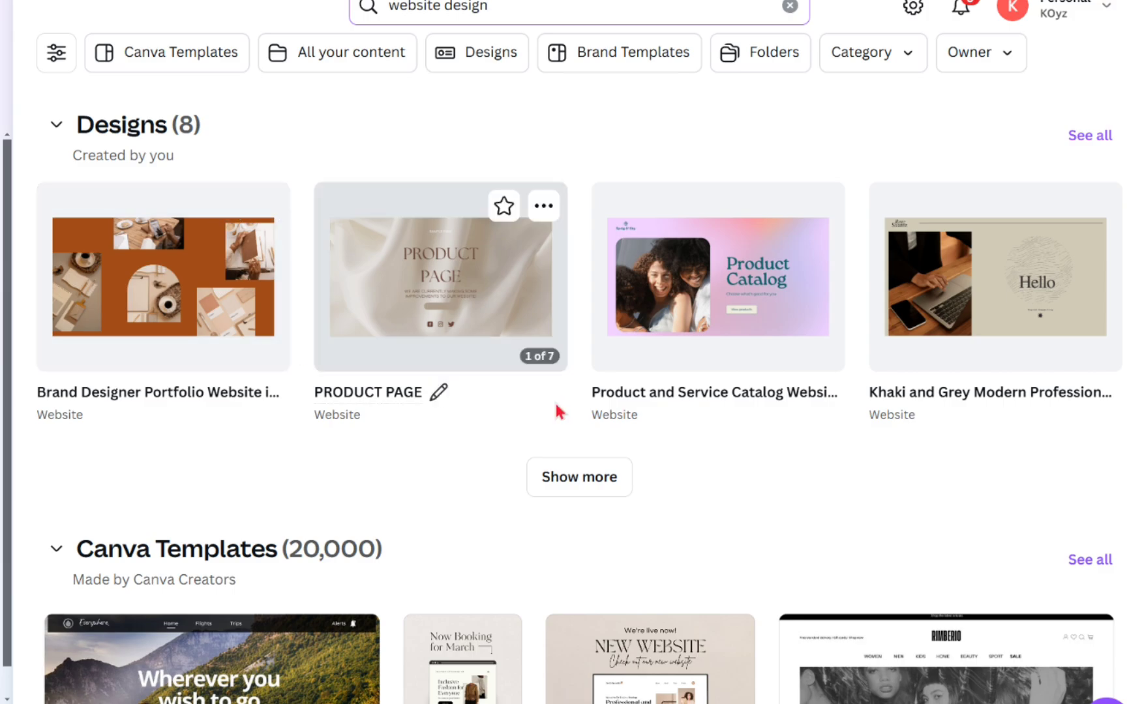
scroll(558, 411, "down", 4)
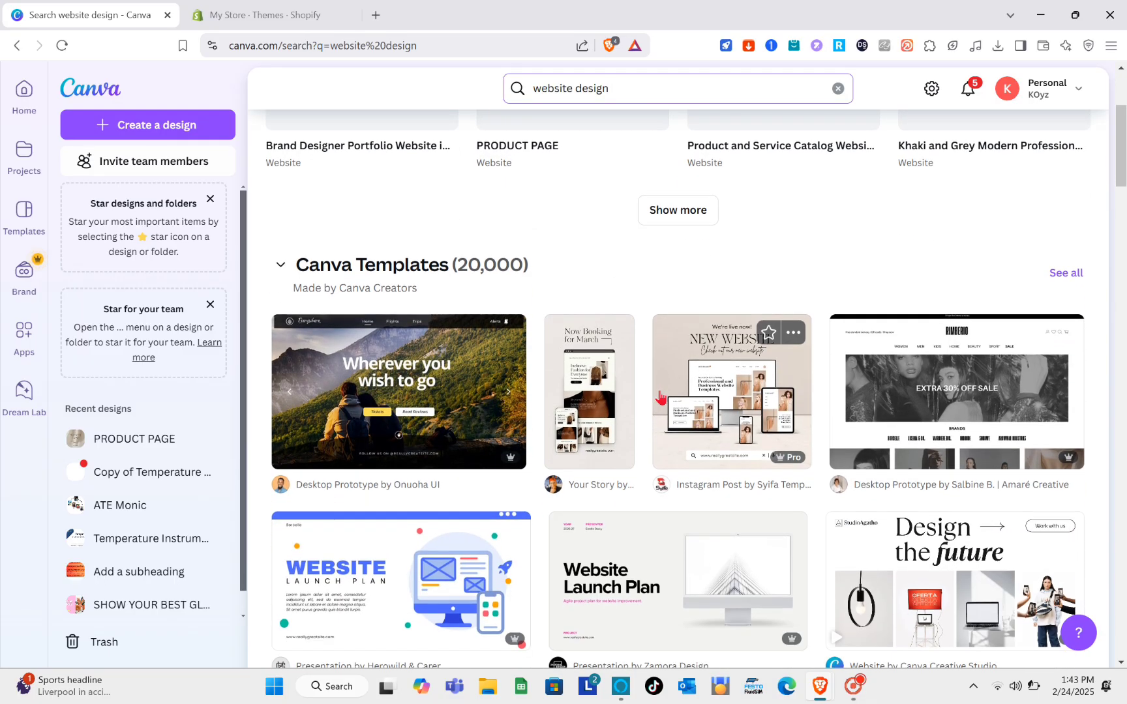
scroll(660, 398, "down", 2)
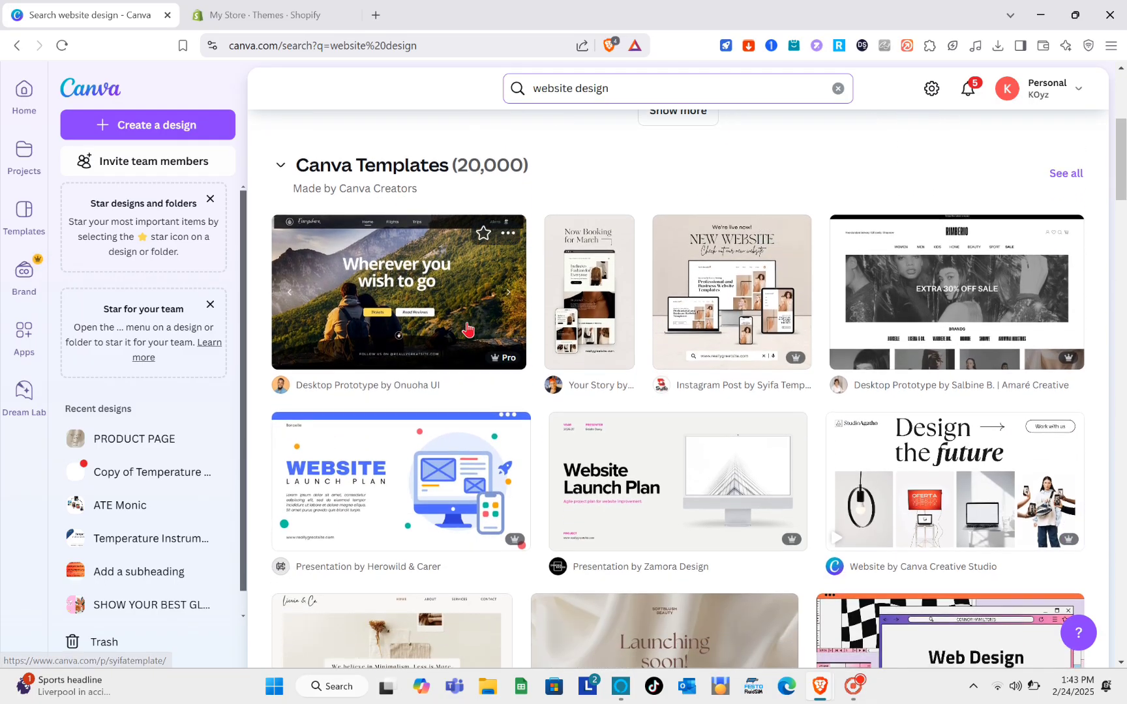
scroll(752, 295, "down", 1)
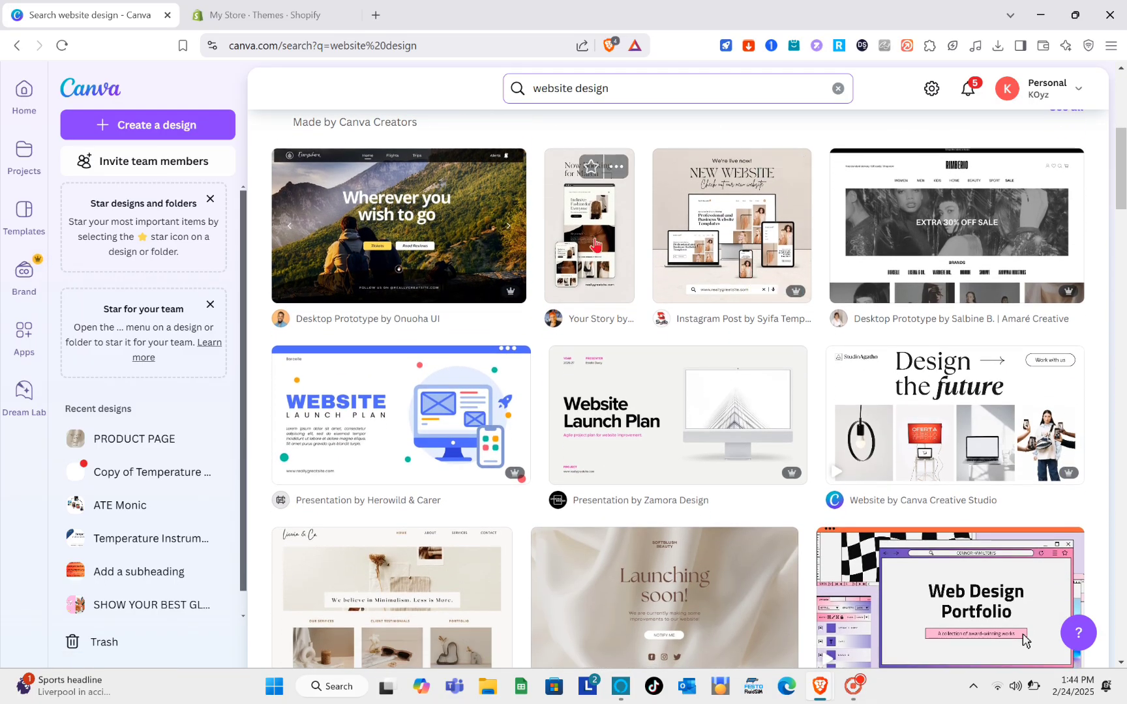
scroll(831, 318, "down", 7)
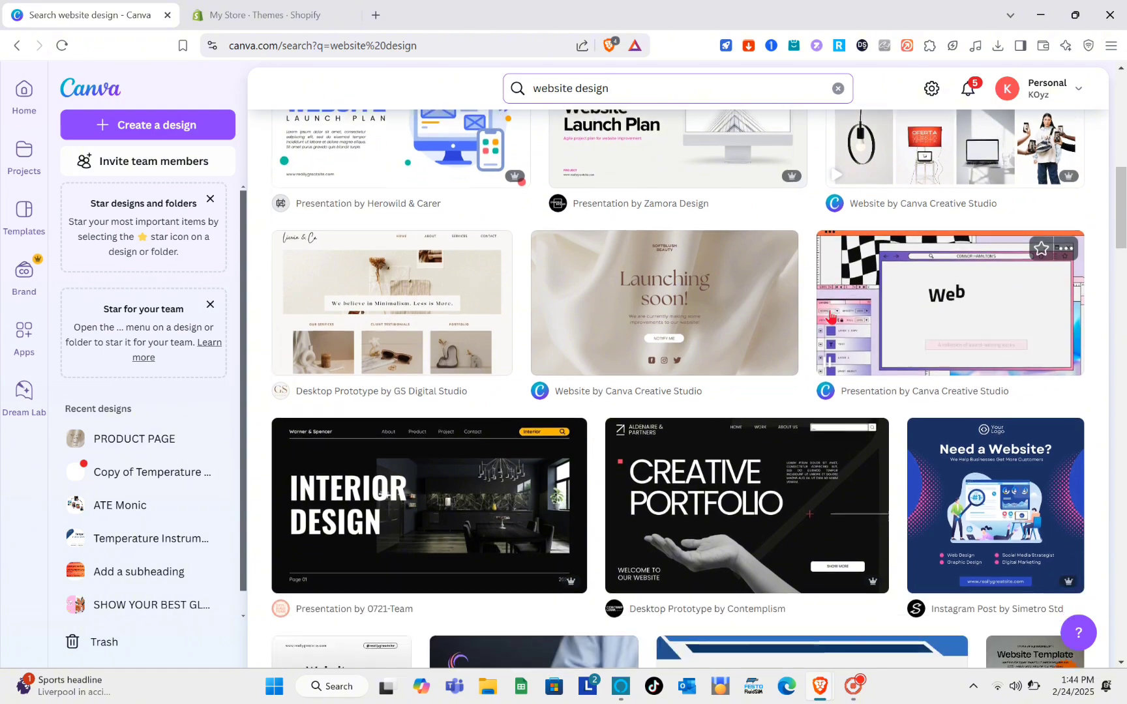
scroll(829, 318, "up", 12)
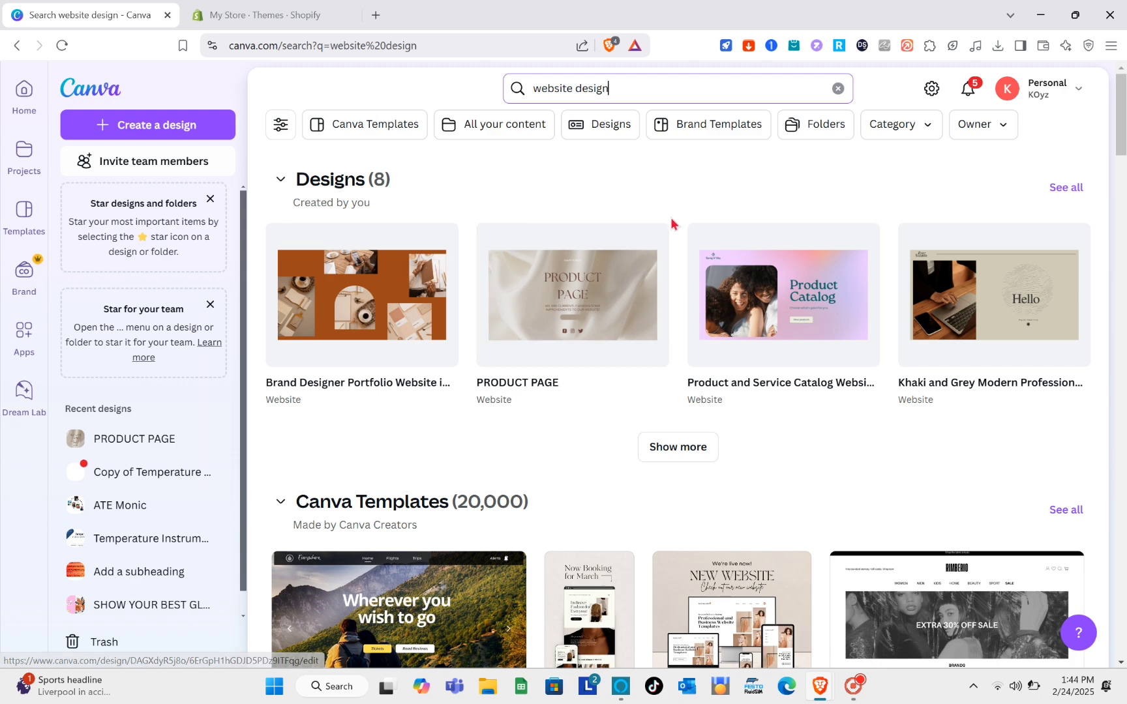
scroll(636, 334, "down", 4)
scroll(637, 335, "up", 4)
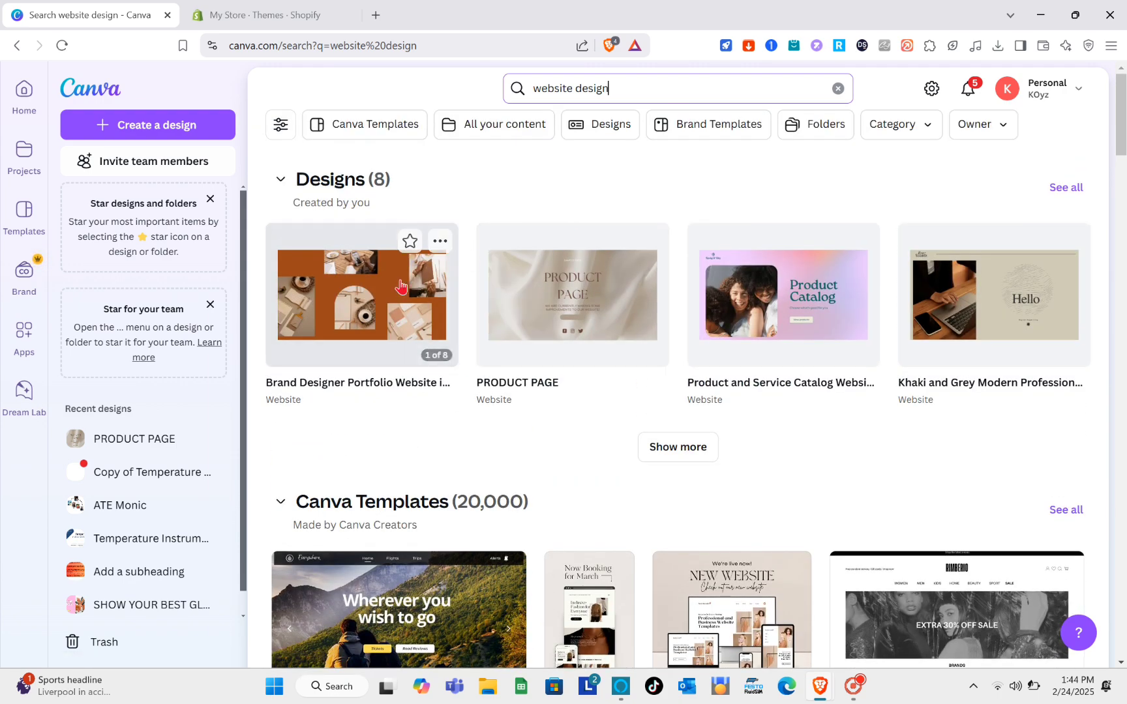
Step: Open the PRODUCT PAGE website design from Recent designs in the full editor
left_click(575, 316)
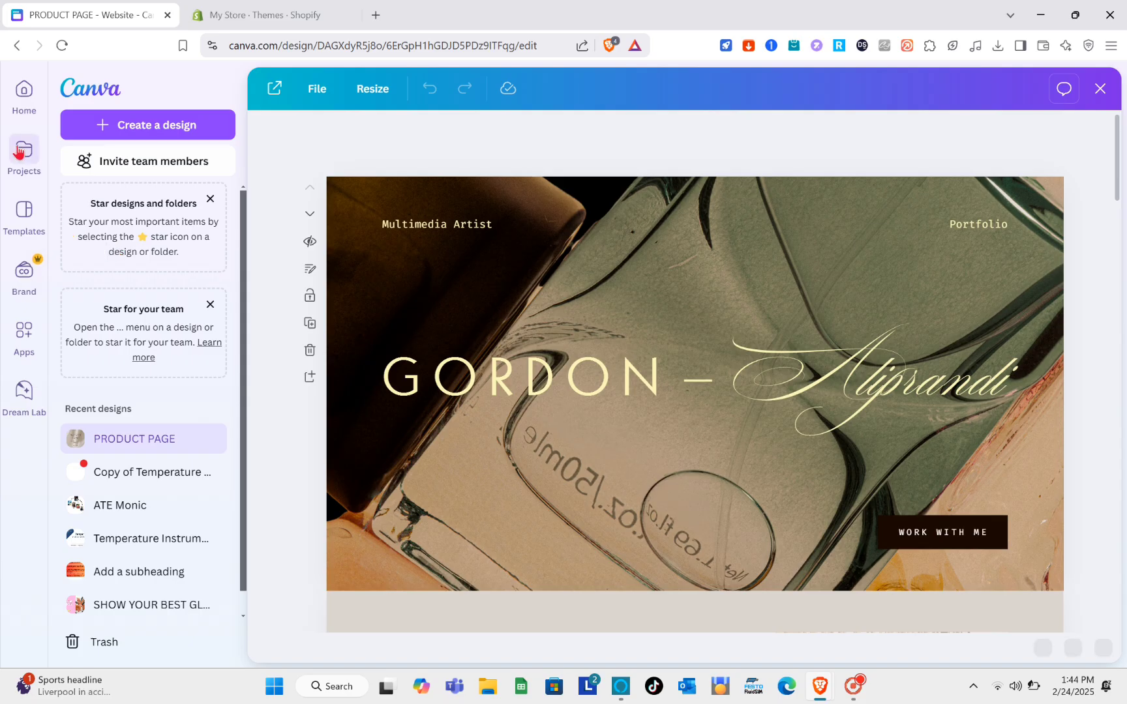
left_click(24, 222)
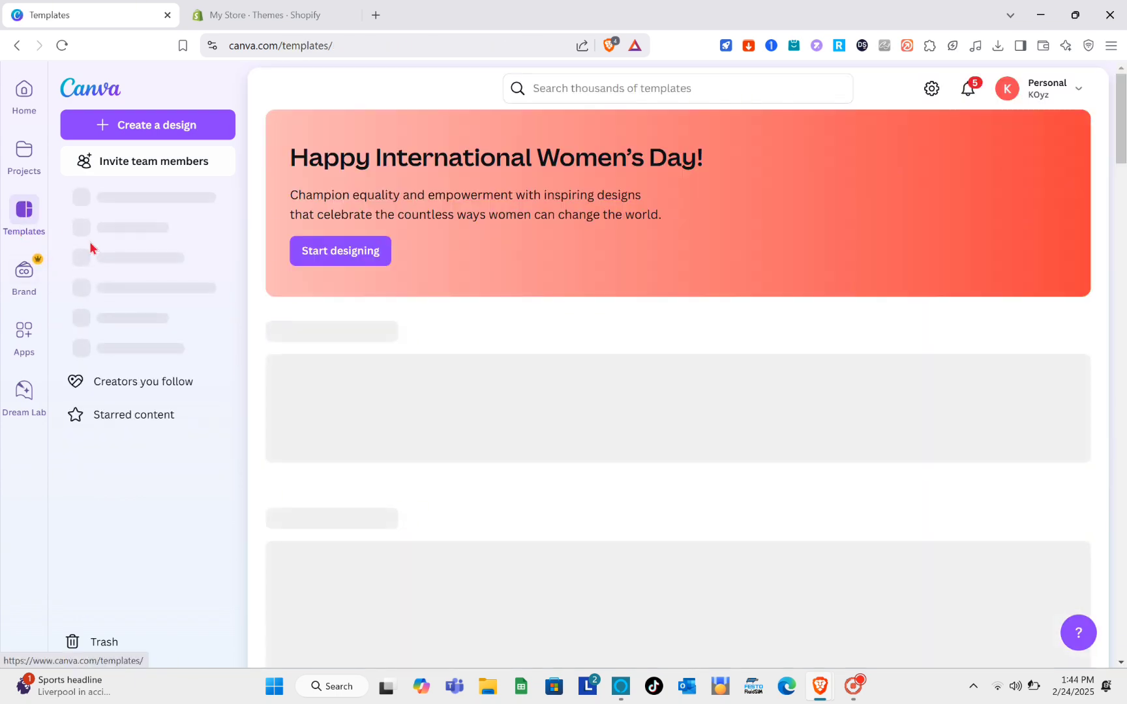
left_click(25, 119)
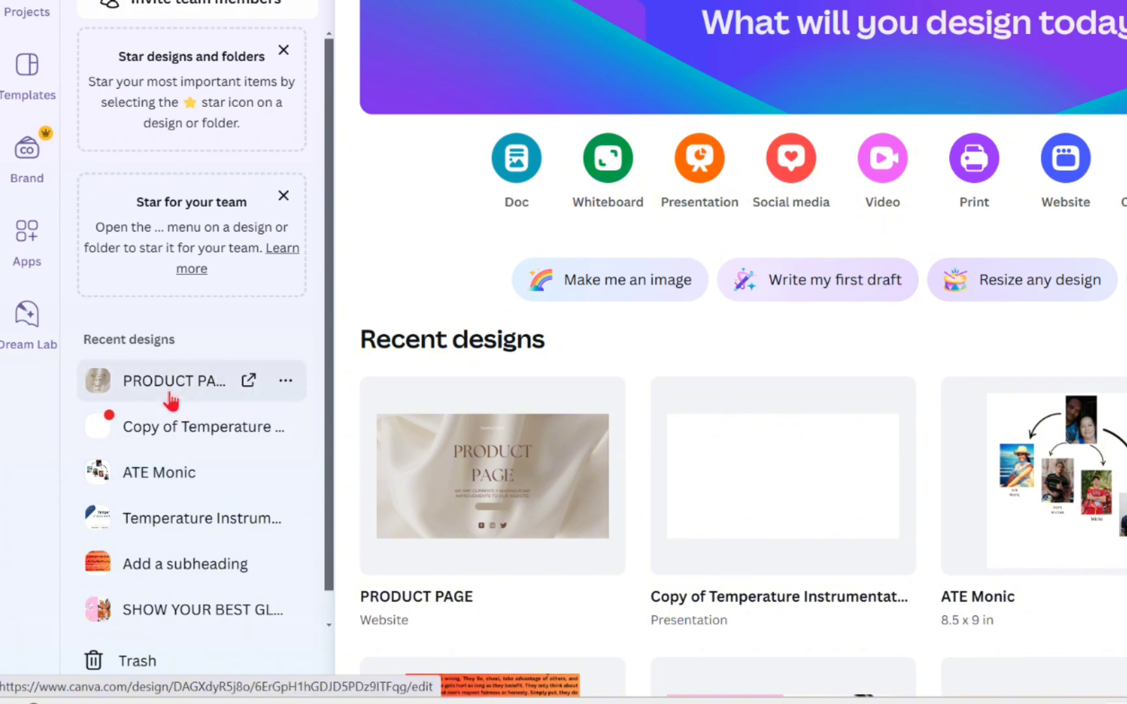
left_click(170, 395)
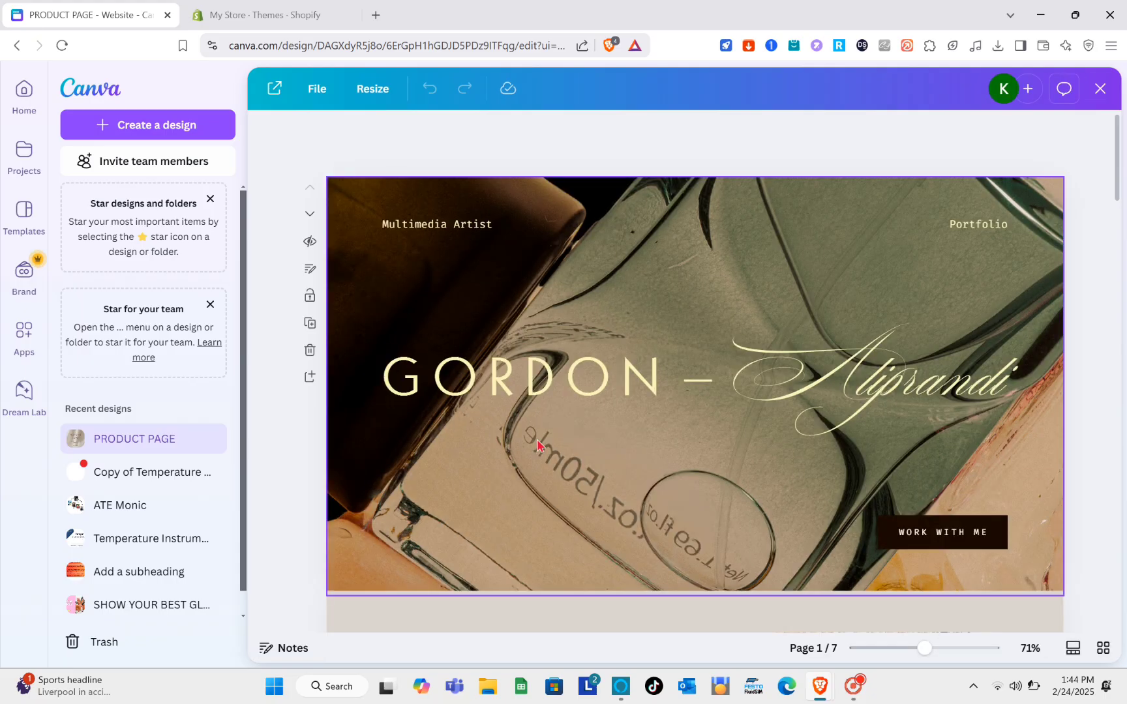
left_click(536, 445)
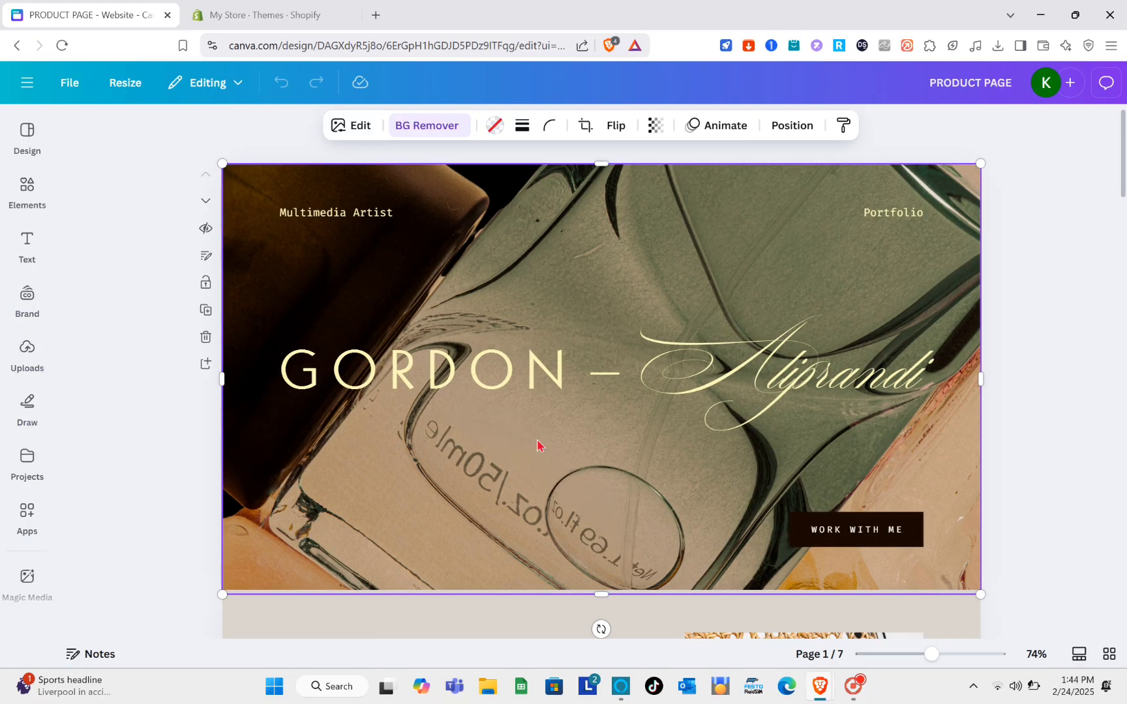
Step: Browse Design templates and preview the pastel Modeling Portfolio website template's seven pages
left_click(46, 151)
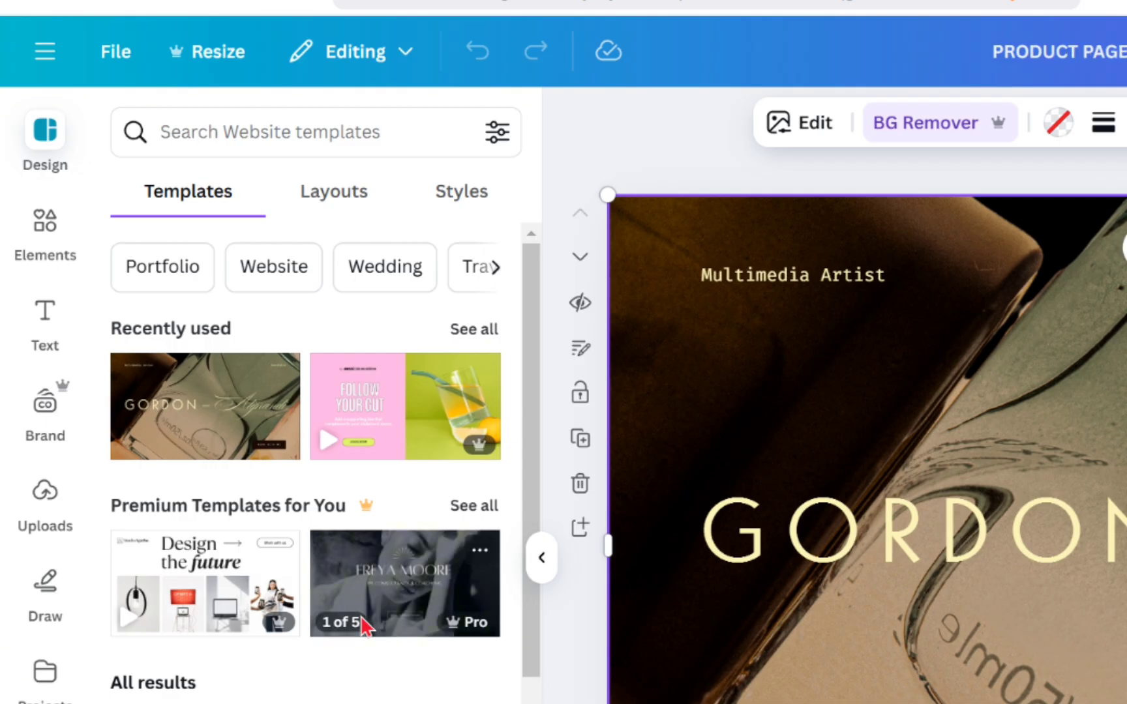
scroll(367, 626, "down", 5)
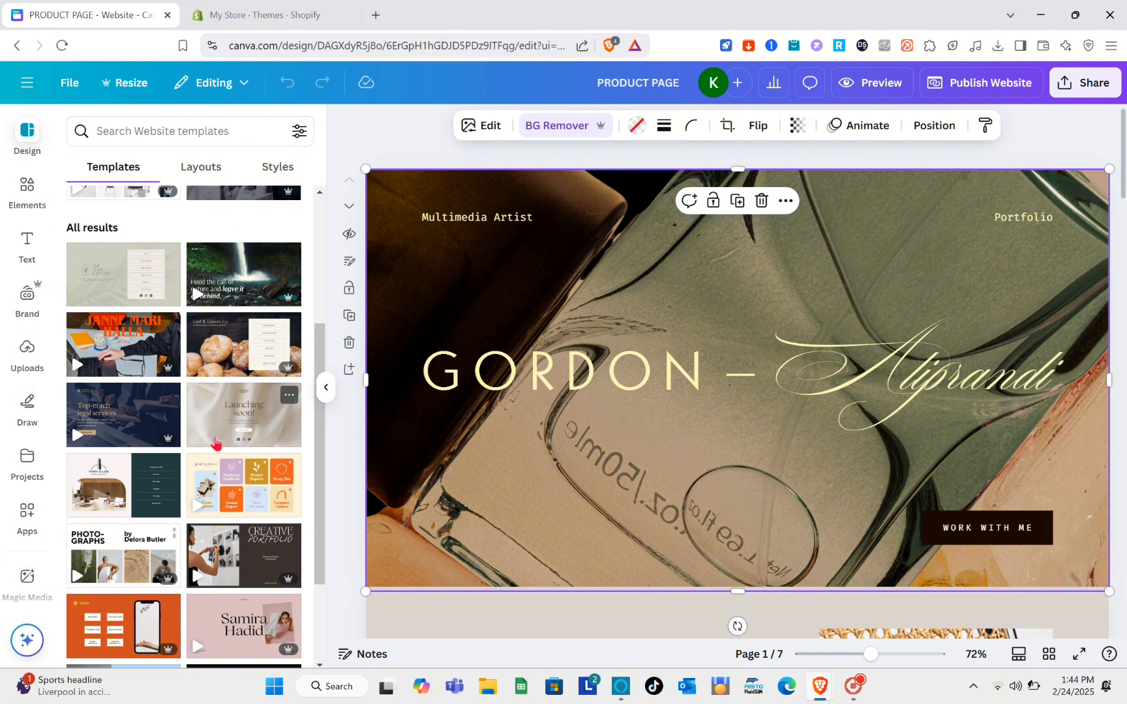
scroll(216, 443, "down", 3)
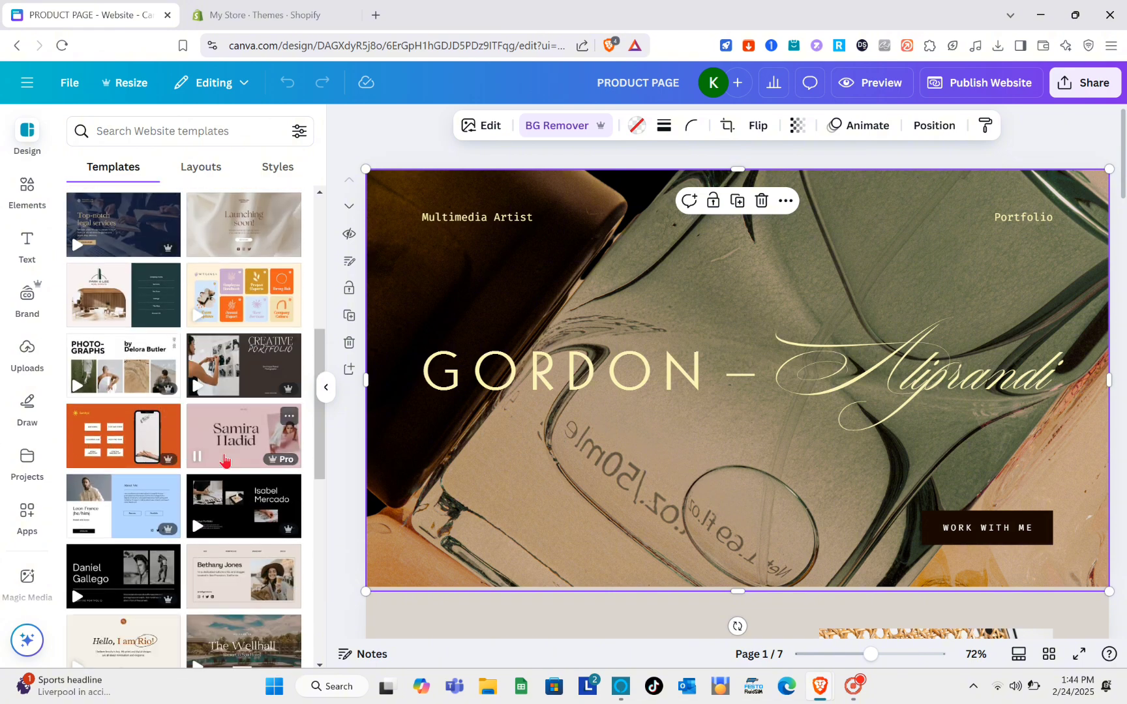
left_click(224, 450)
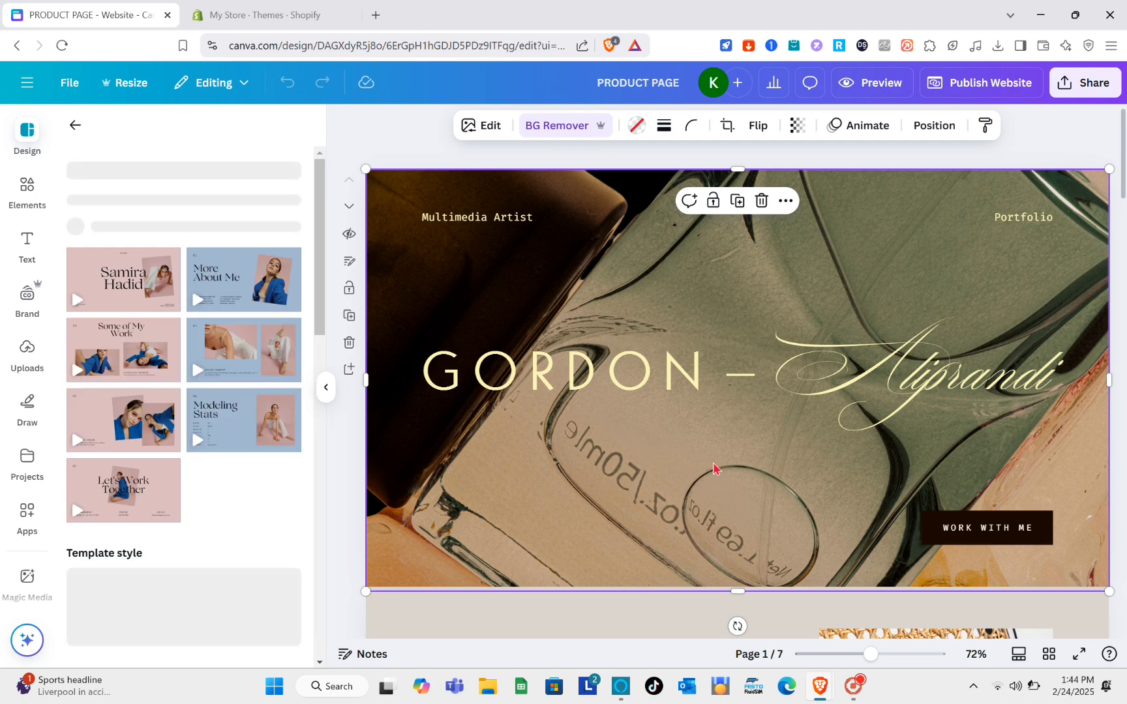
scroll(714, 468, "down", 10)
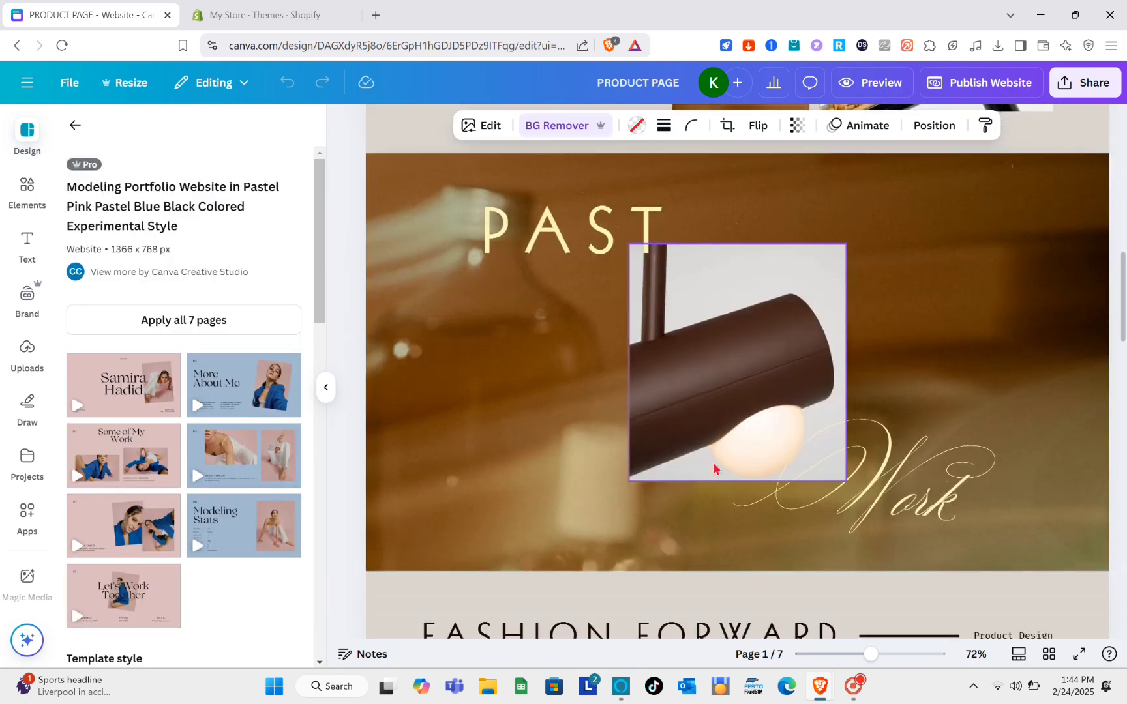
scroll(713, 468, "down", 8)
scroll(713, 467, "up", 4)
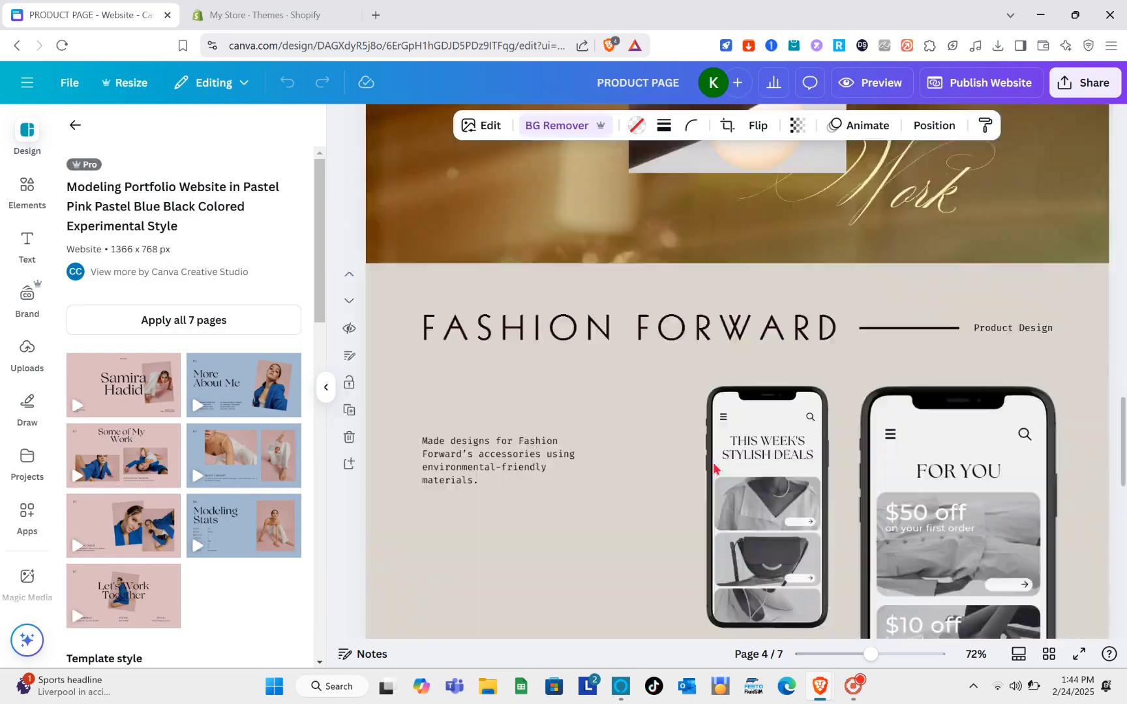
scroll(714, 468, "up", 15)
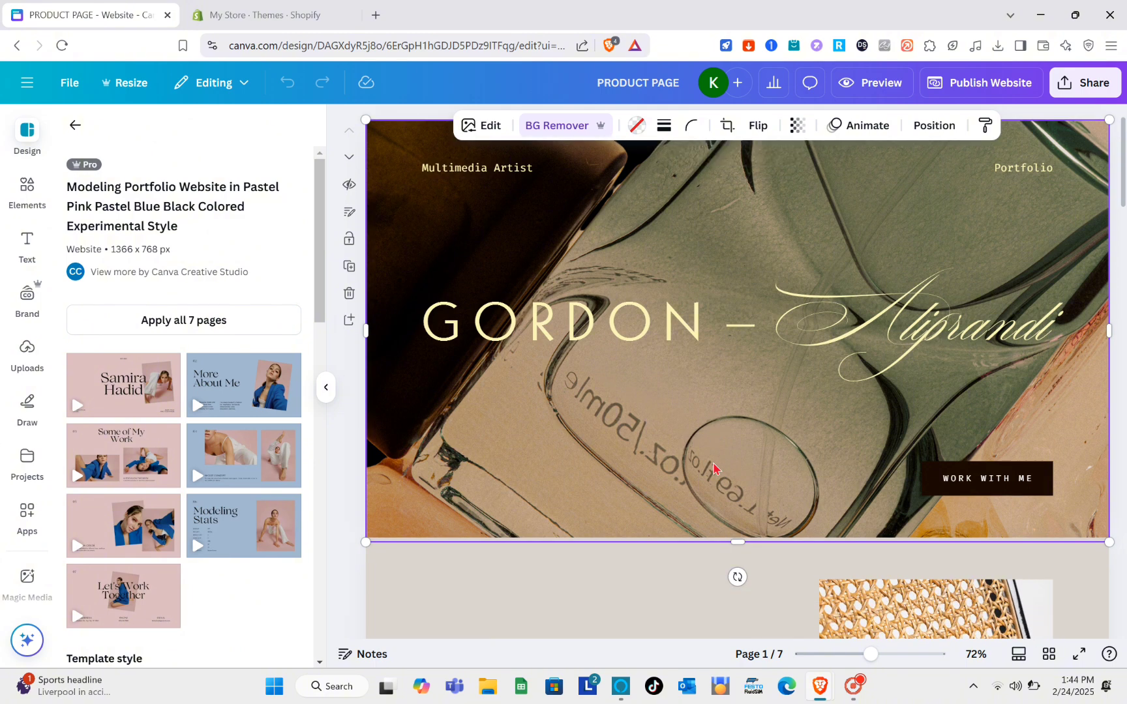
left_click(977, 489)
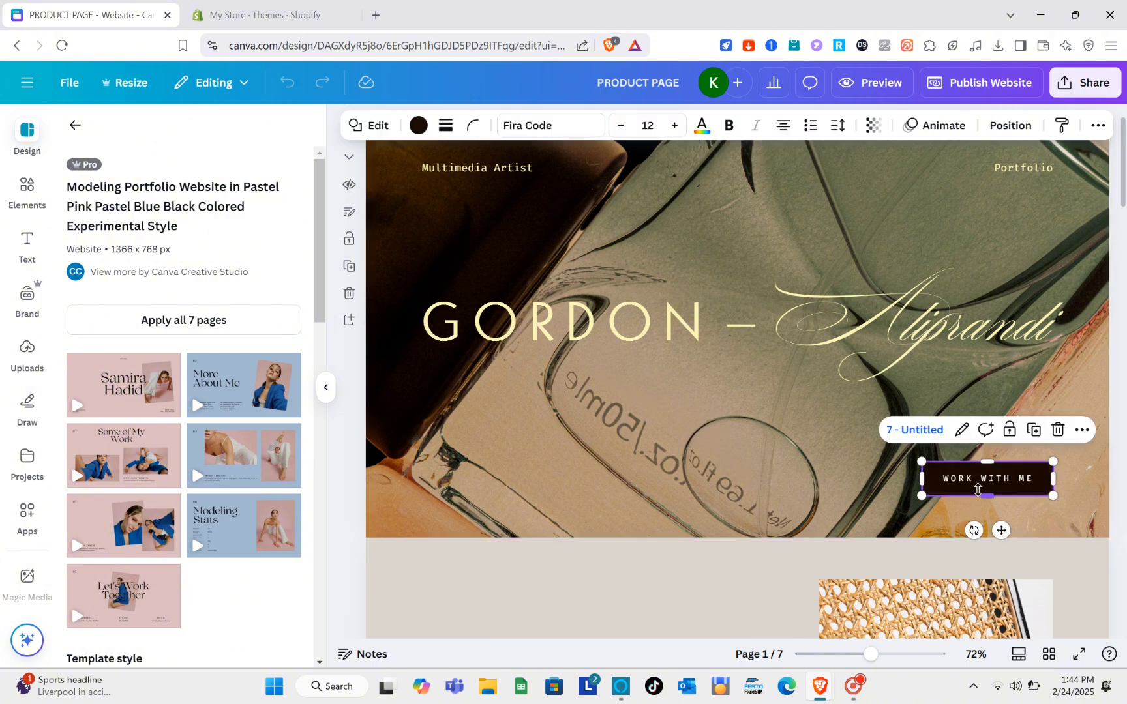
left_click(963, 481)
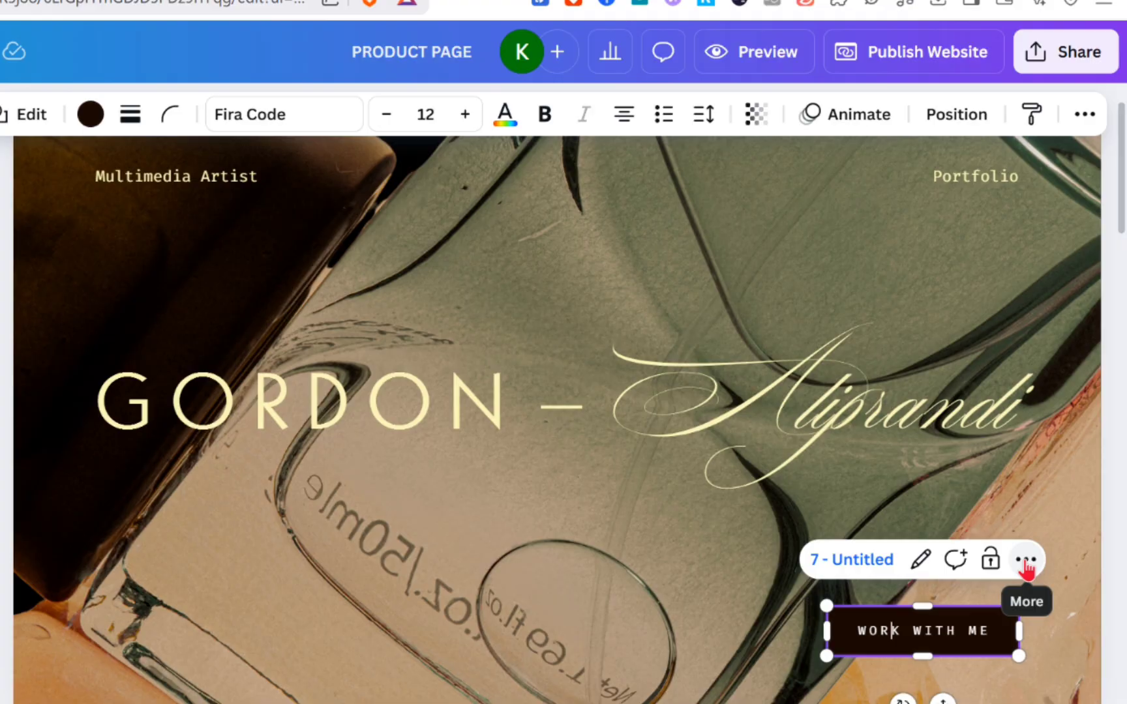
left_click(1058, 430)
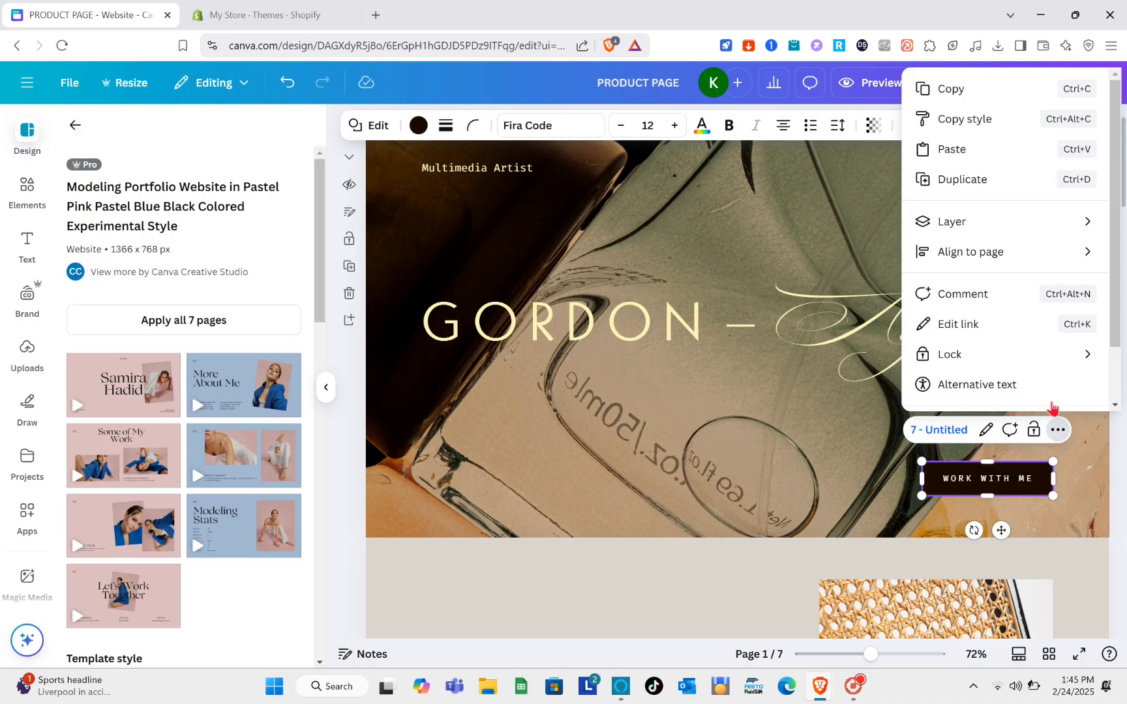
left_click(1056, 324)
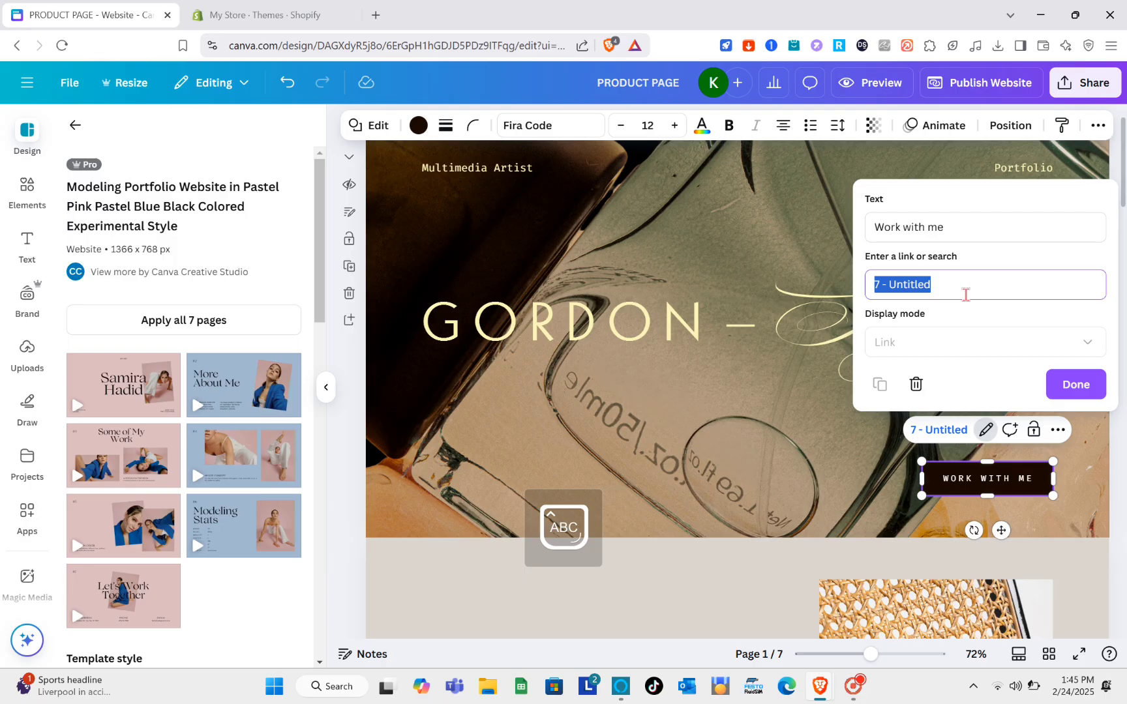
type("Li")
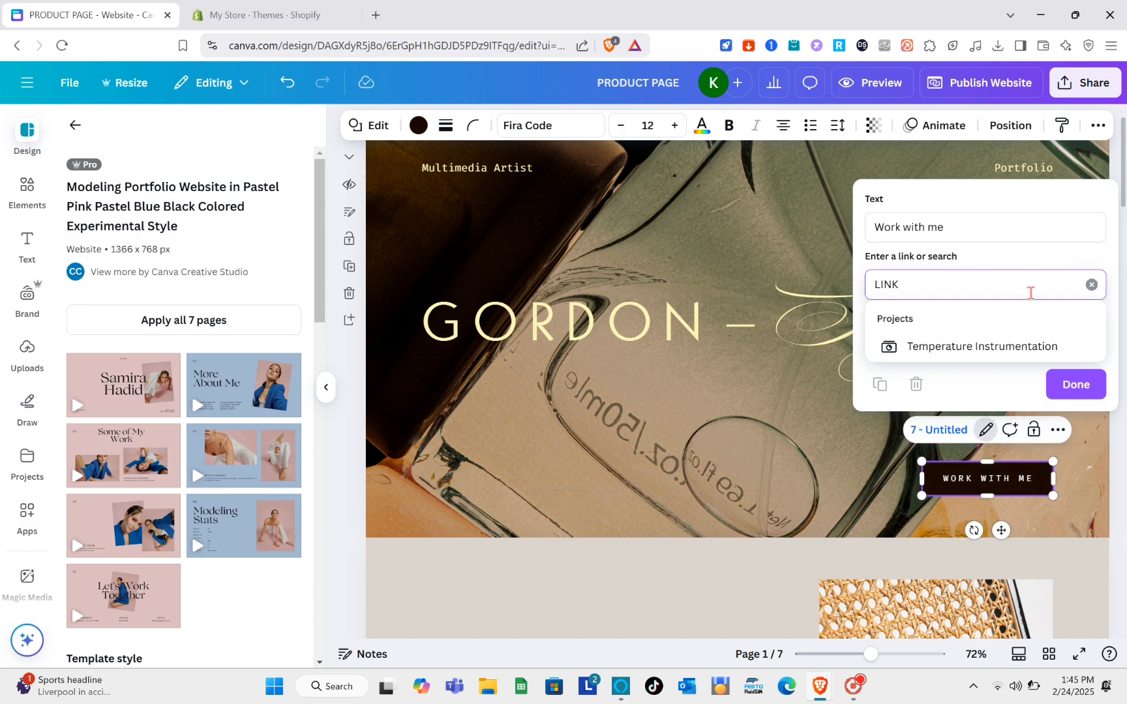
left_click(1075, 396)
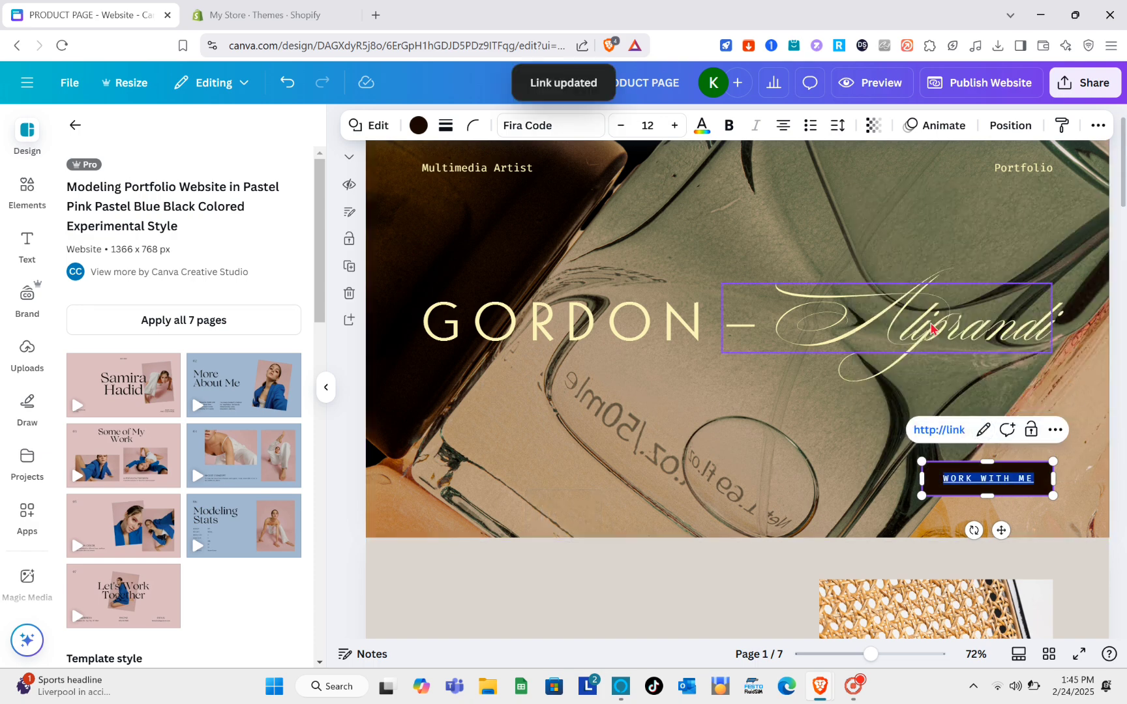
Step: Review the pages, selecting the title, hero photo and PAST page lamp photo
left_click(931, 328)
left_click(753, 418)
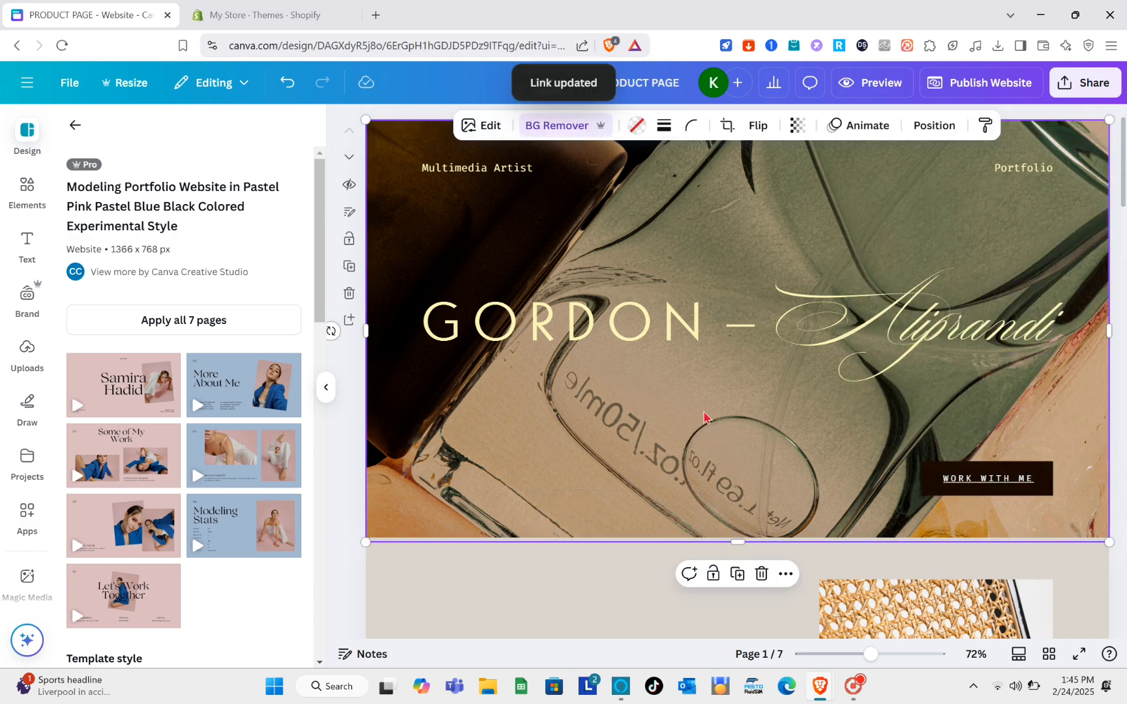
scroll(704, 418, "down", 10)
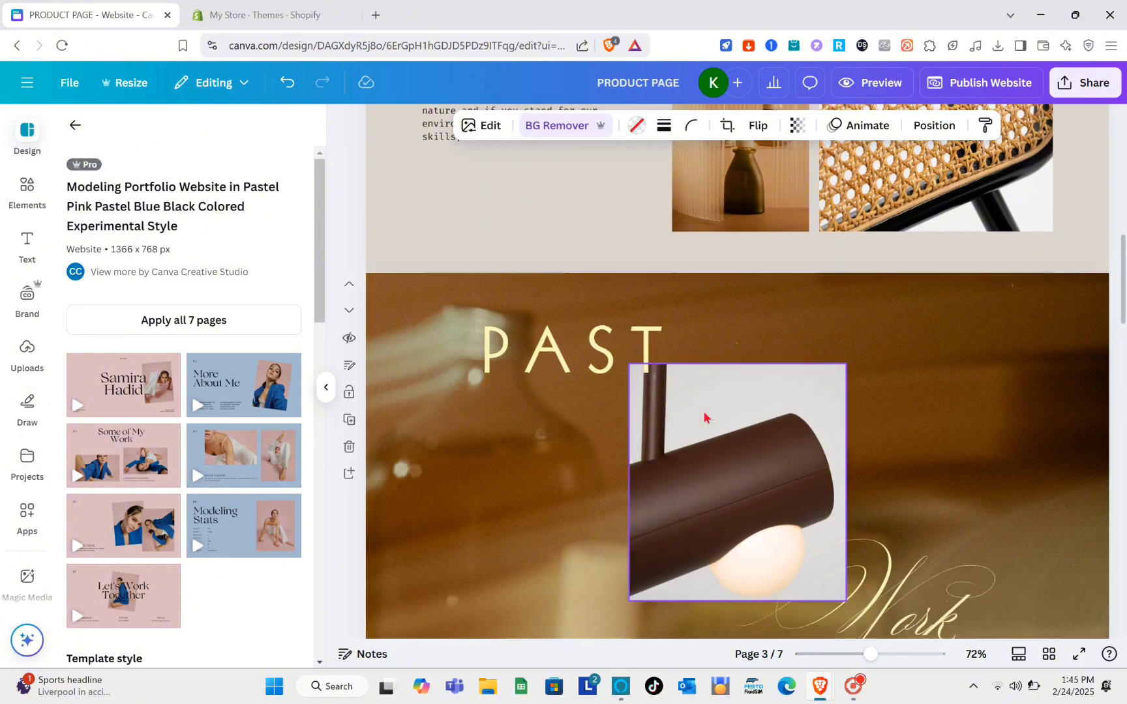
scroll(704, 417, "down", 3)
left_click(732, 384)
scroll(731, 383, "down", 10)
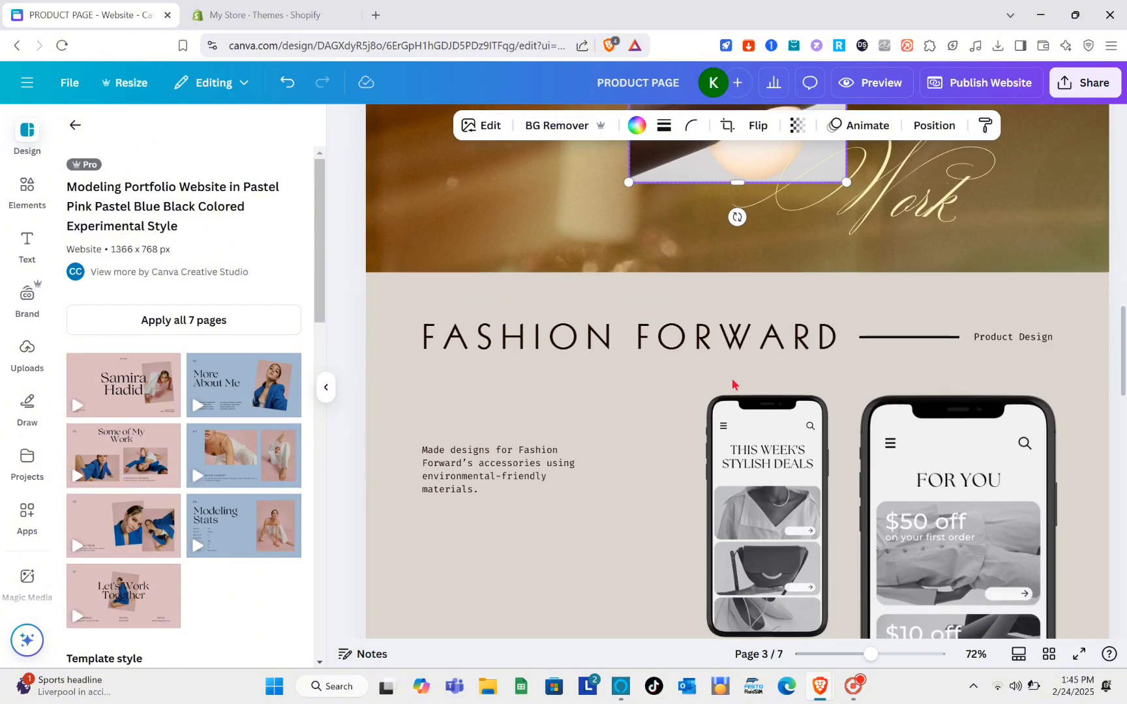
scroll(732, 383, "down", 5)
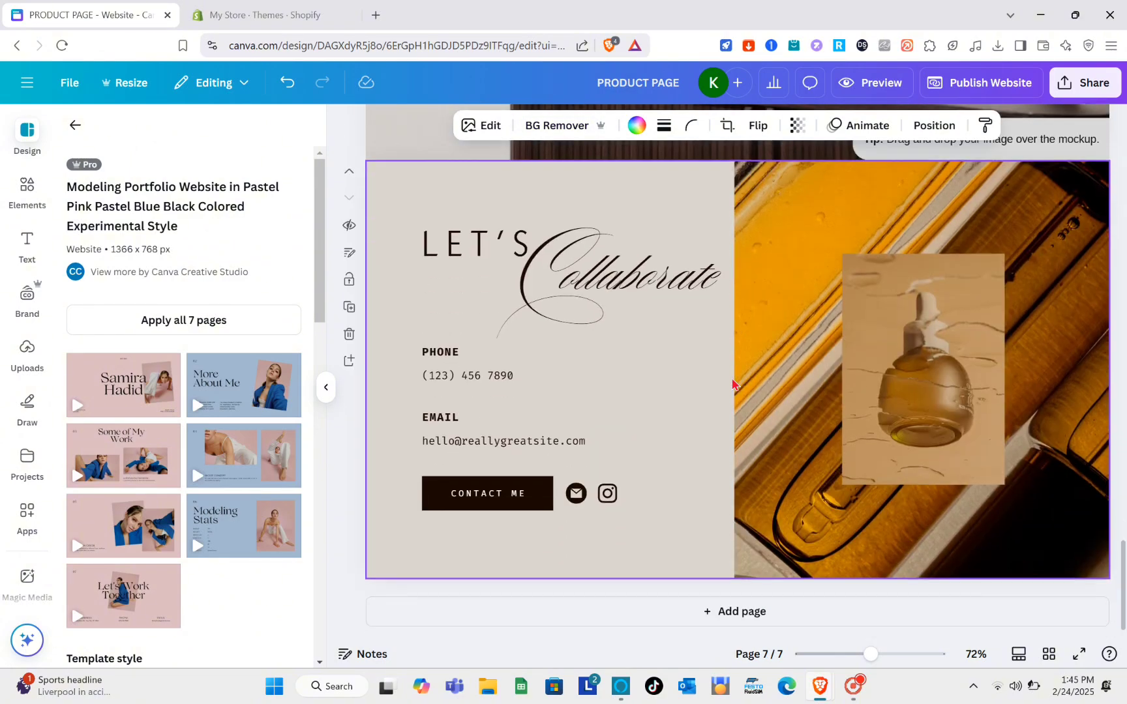
Step: Enter and exit crop mode on the contact page's bottle photo
left_click(911, 319)
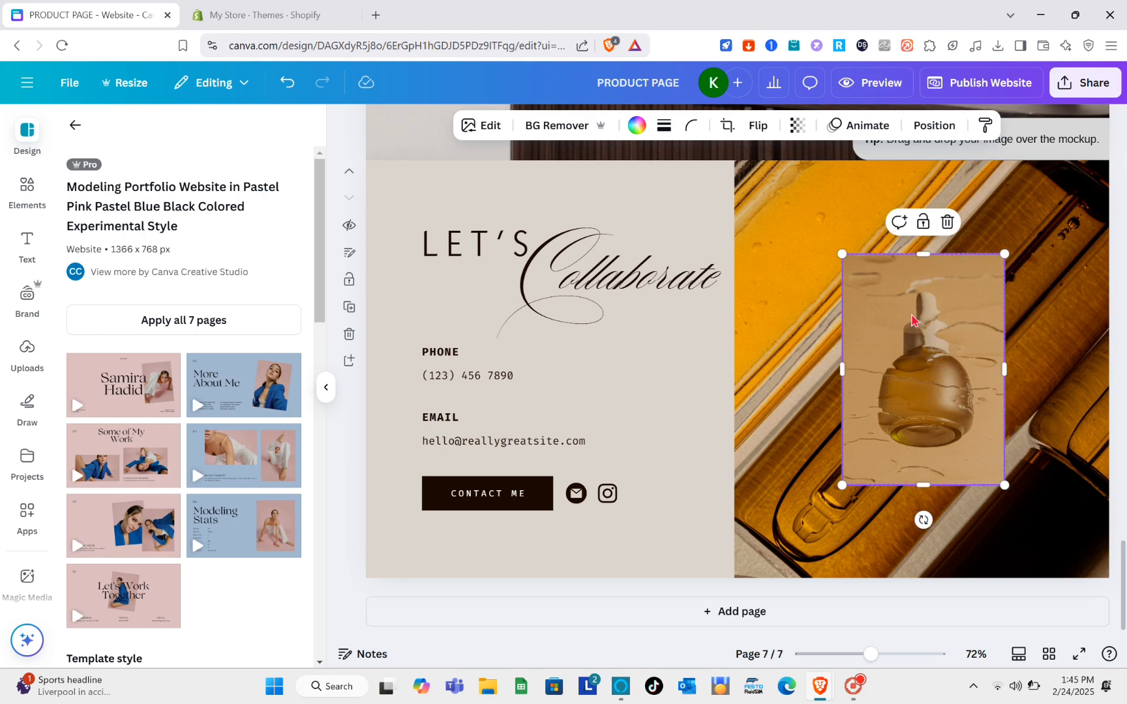
double_click(911, 320)
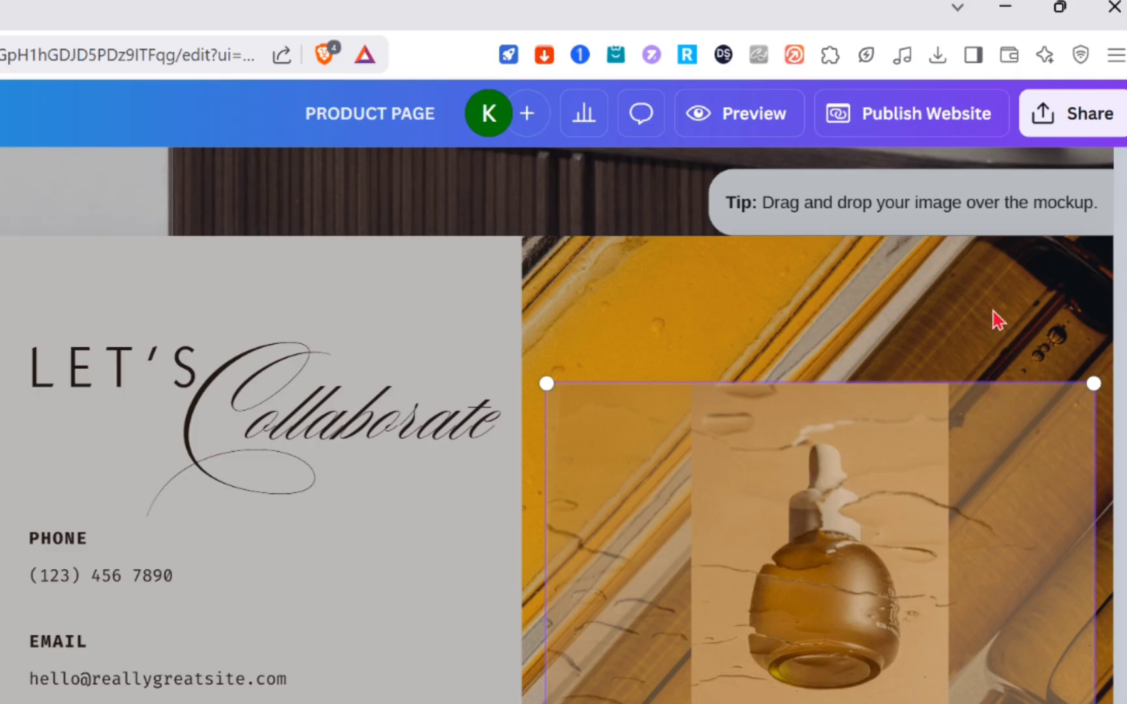
key("Escape")
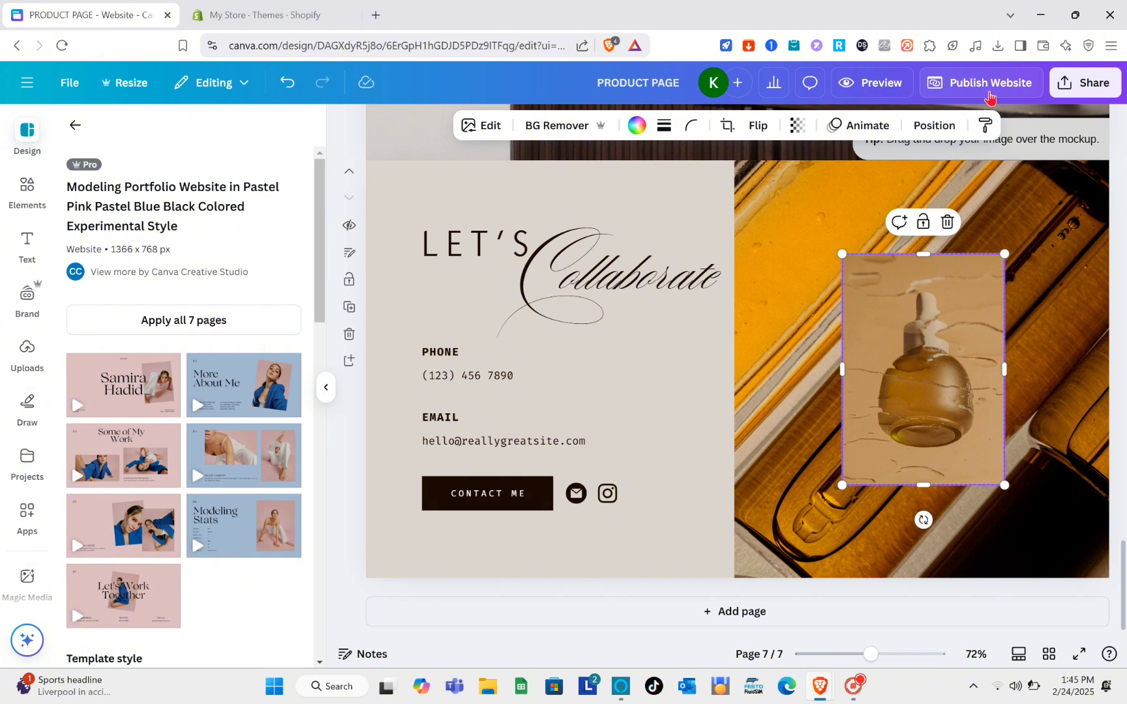
Step: Publish the design live at koys.my.canva.site/product-page from the Publish Website panel
left_click(989, 91)
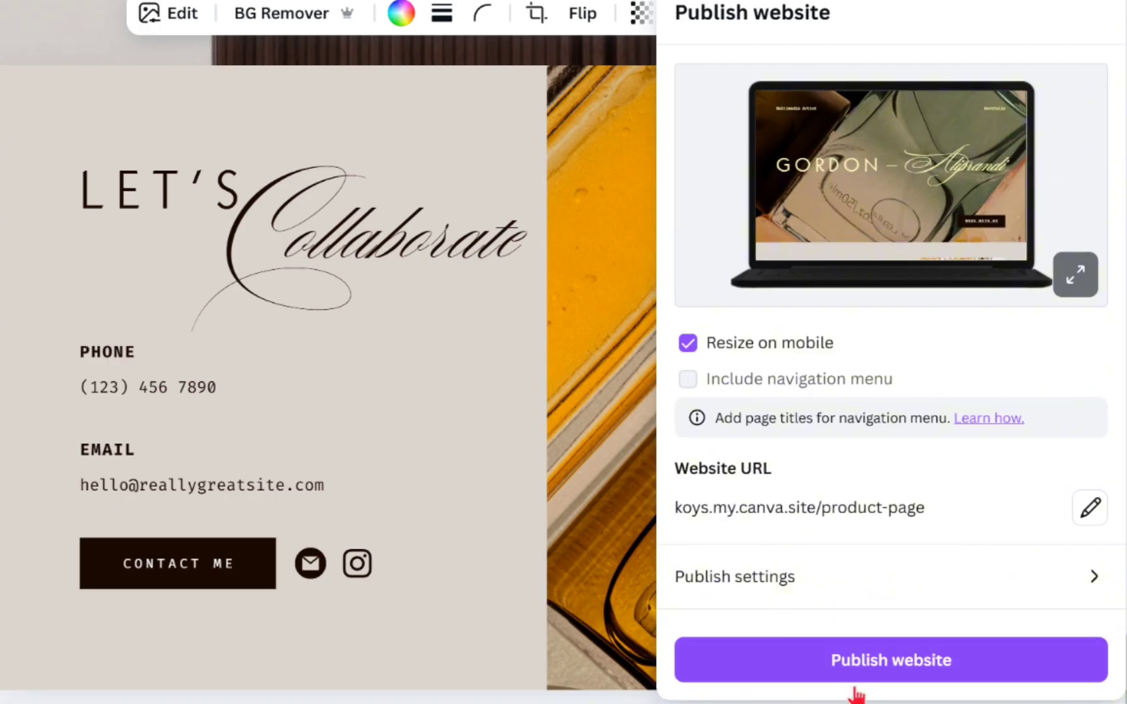
left_click(875, 664)
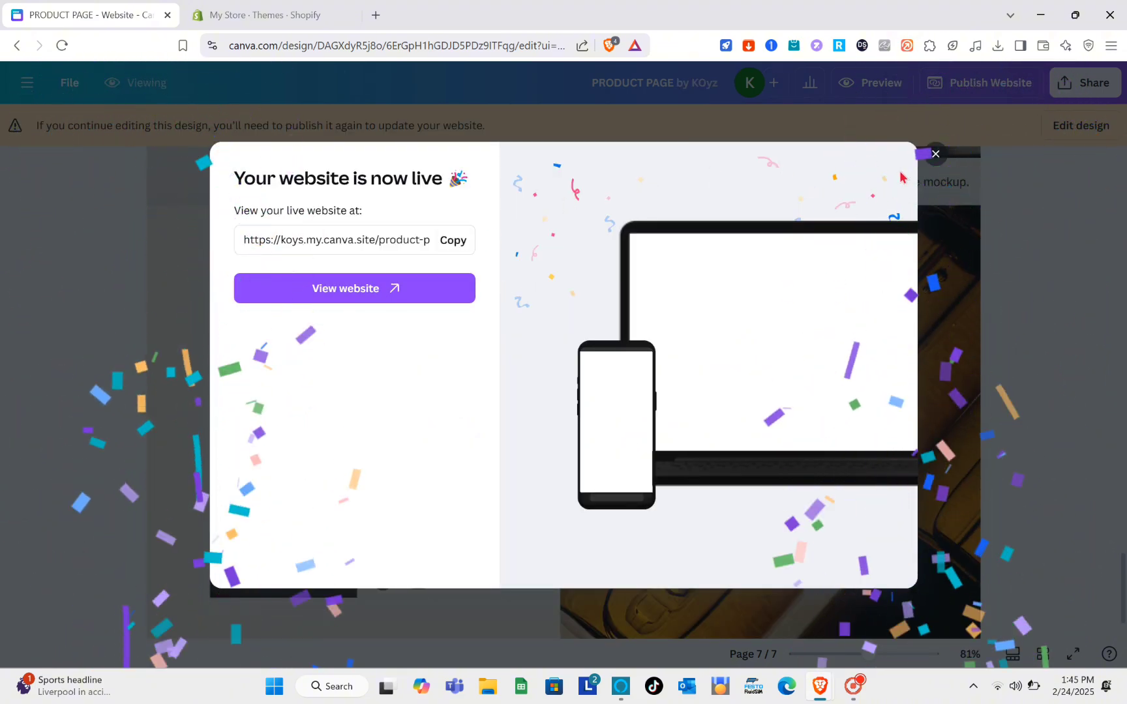
Step: Copy the live site's HTML embed code from Share > Embed, then switch to Shopify Themes
left_click(934, 157)
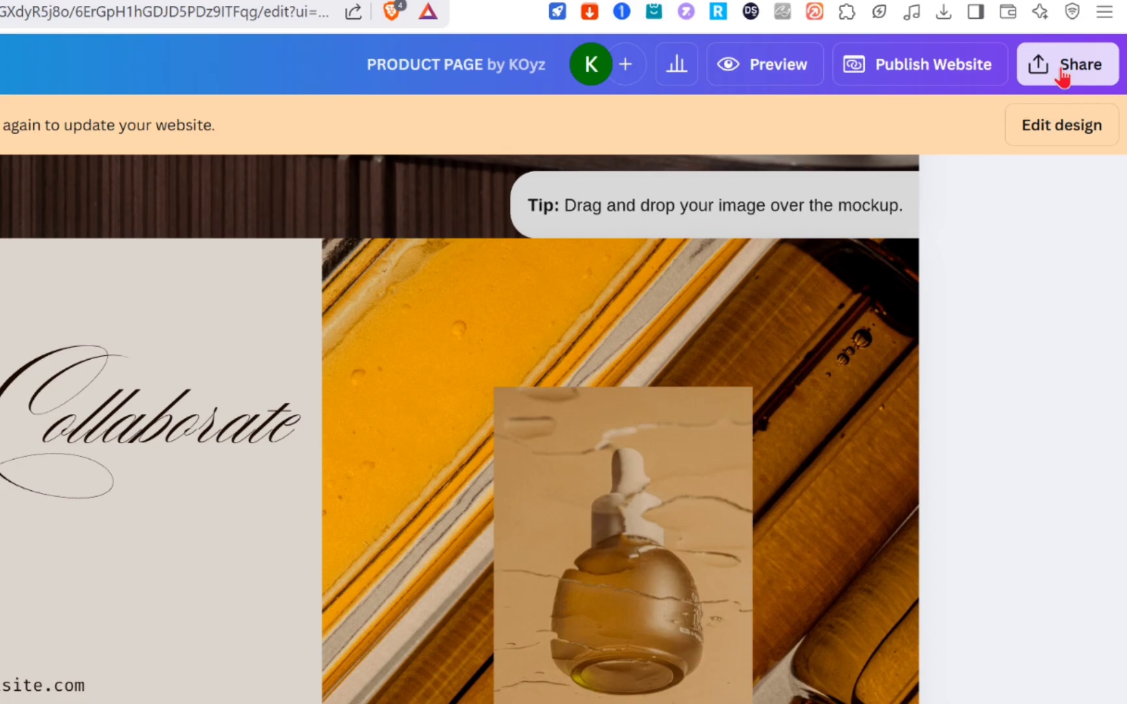
left_click(1078, 84)
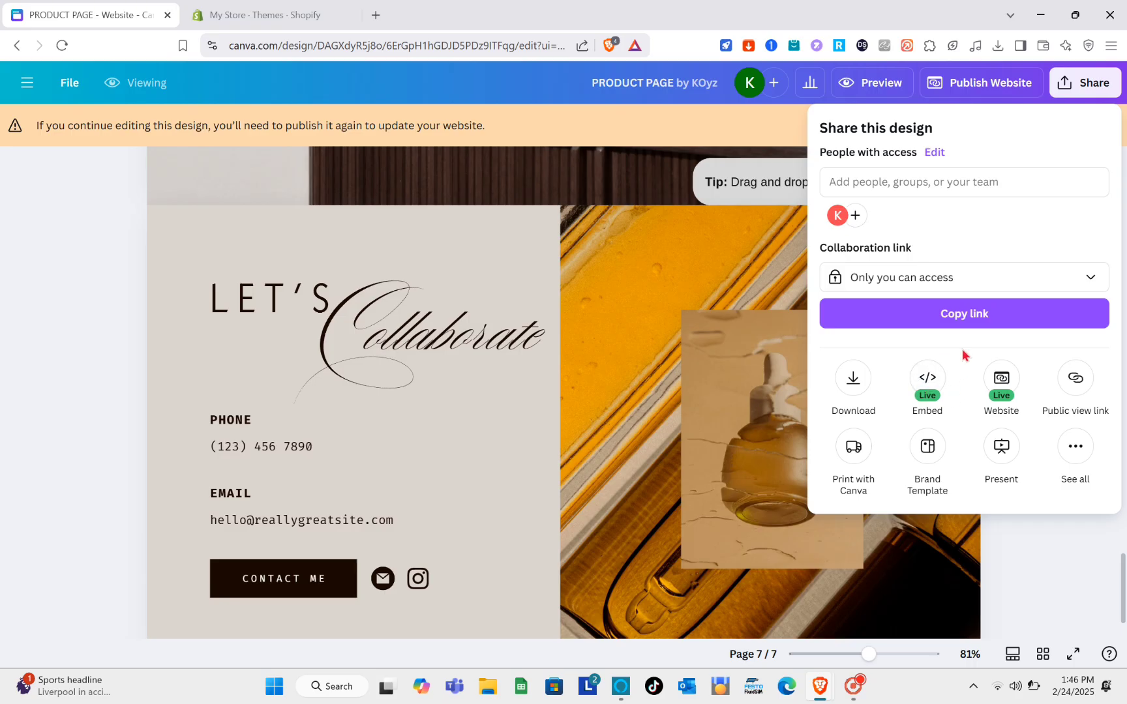
left_click(927, 381)
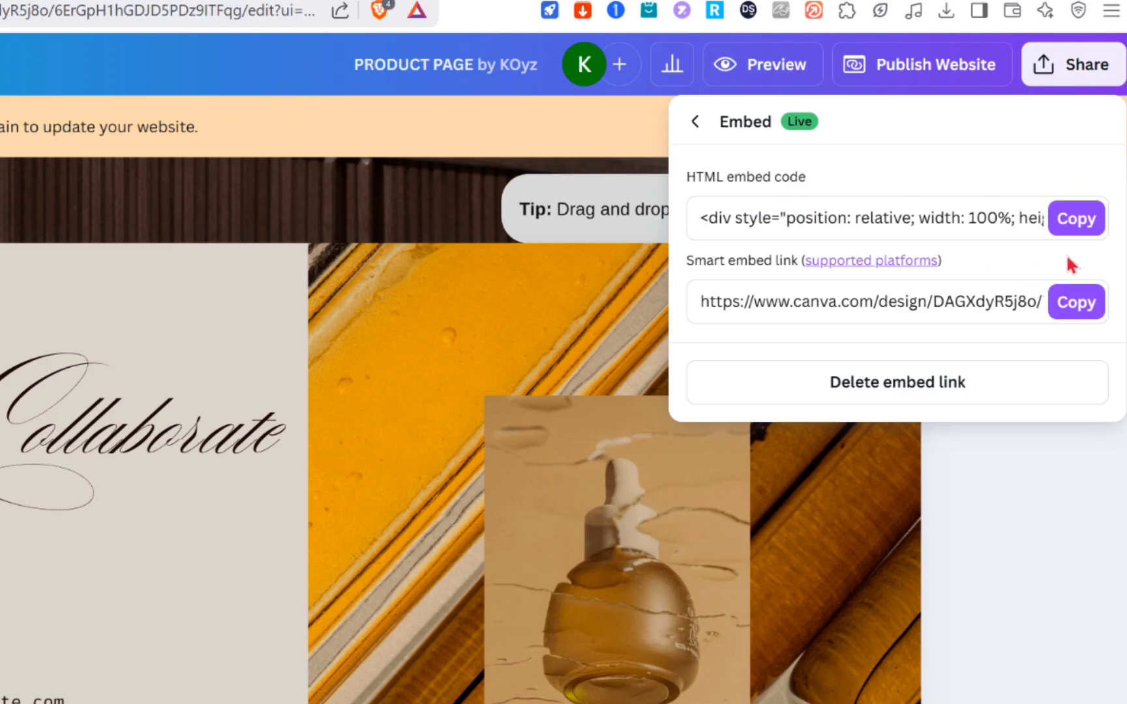
left_click(1076, 219)
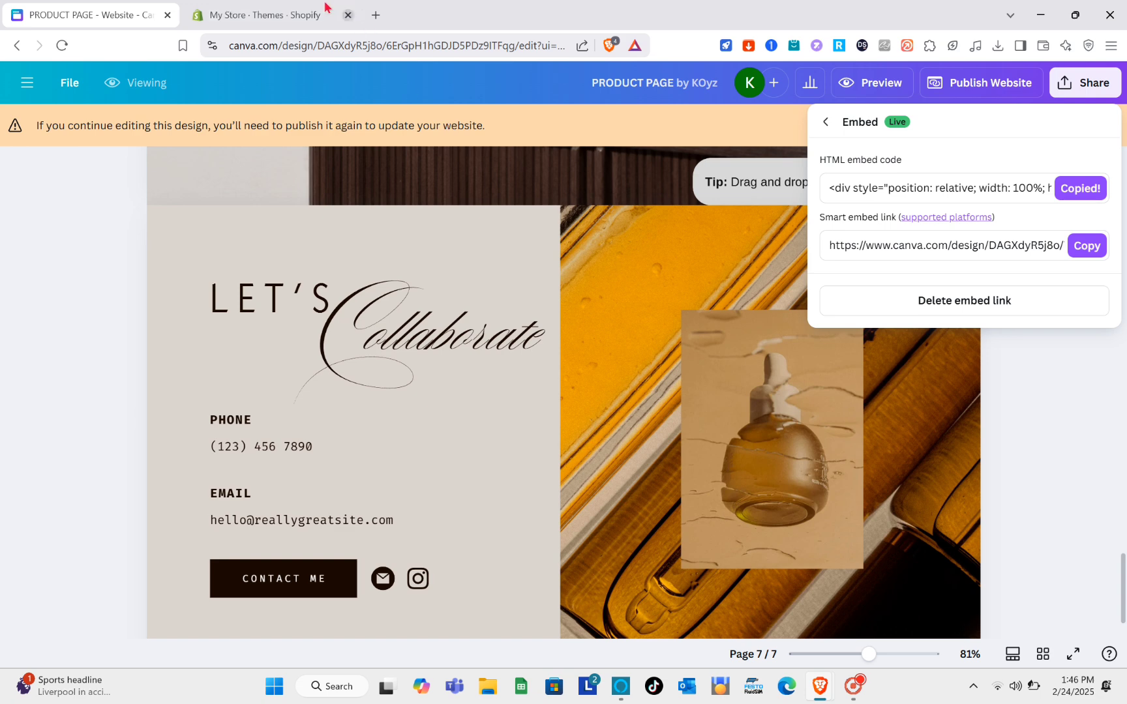
left_click(326, 8)
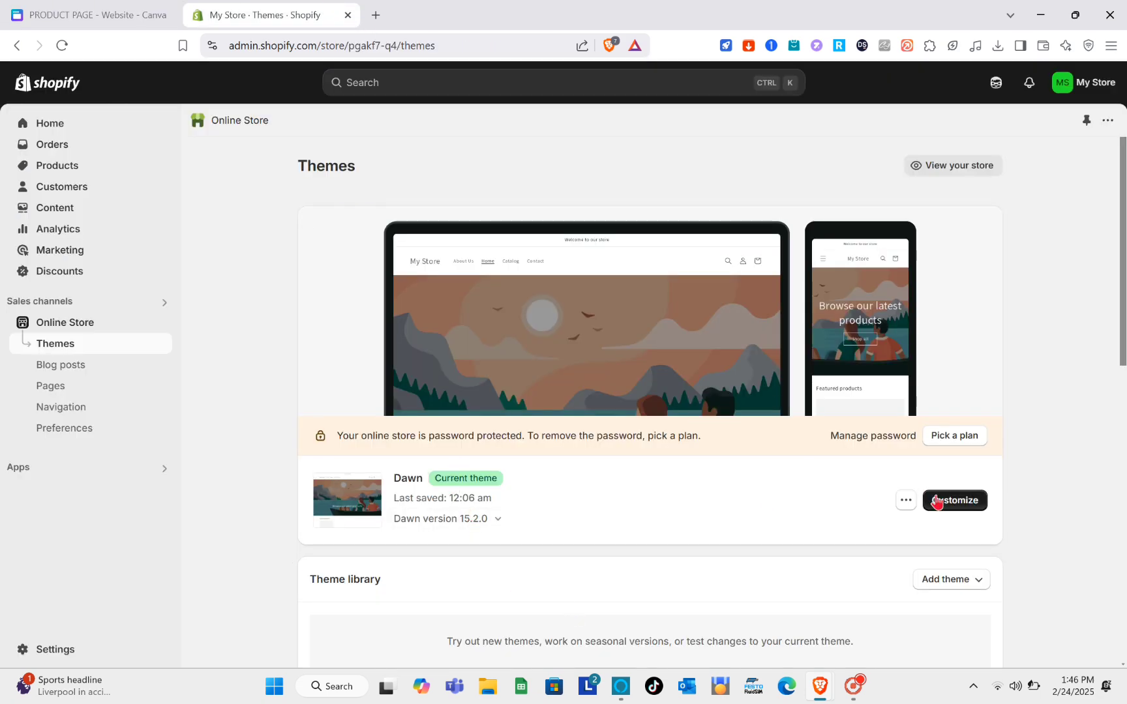
Step: In the Dawn theme editor, add a Custom Liquid section beneath the Header
left_click(956, 501)
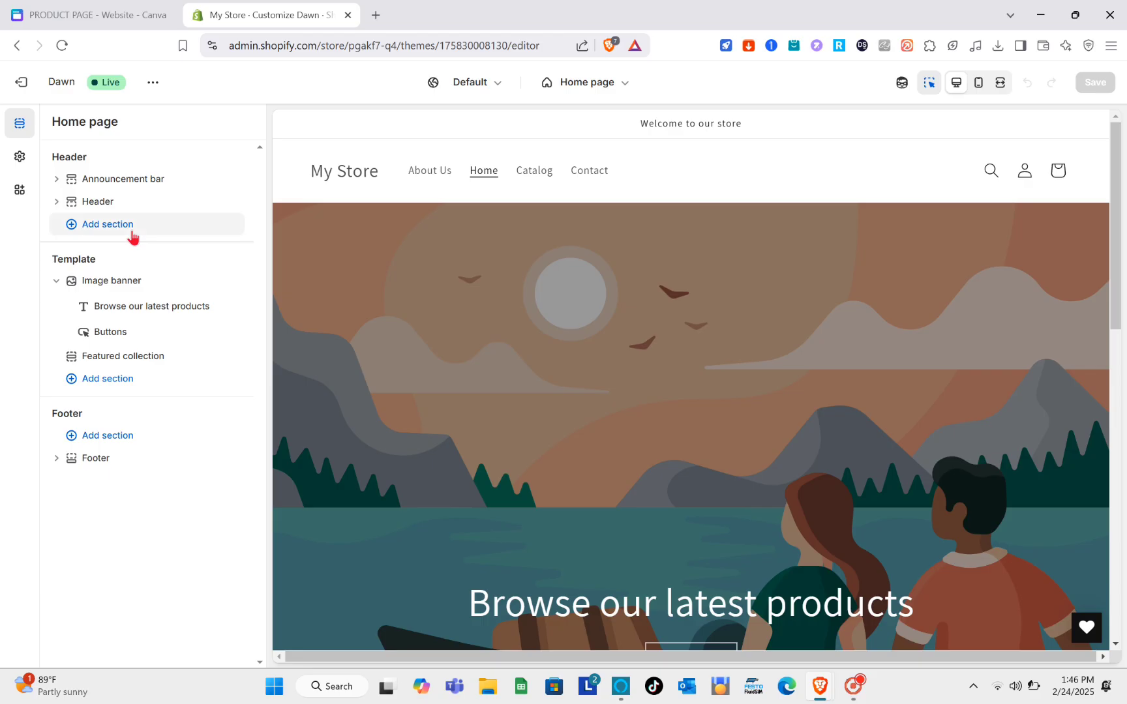
left_click(133, 236)
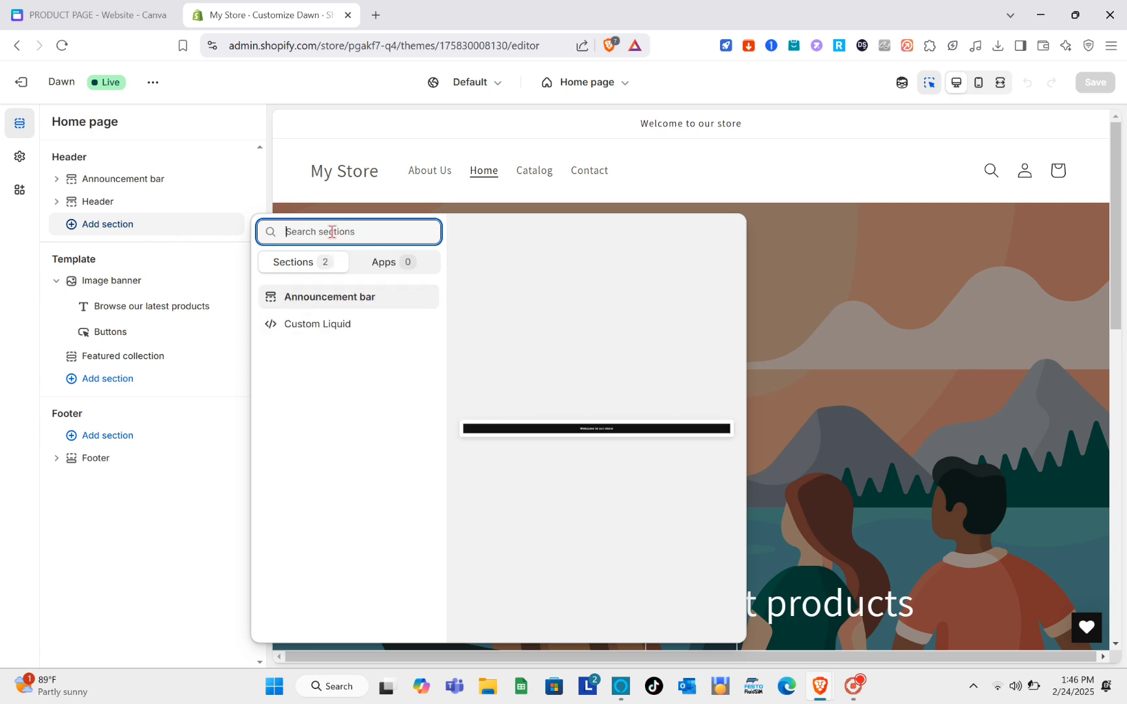
type("CU")
type("ST")
type("OM")
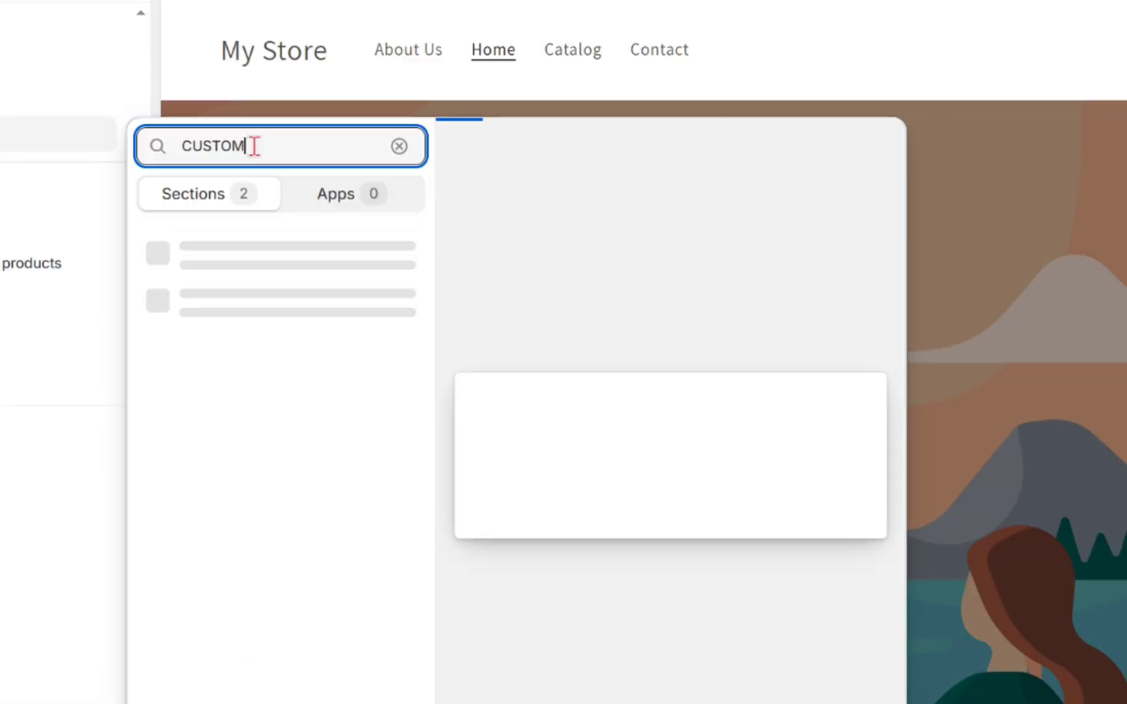
type(" LIQUID")
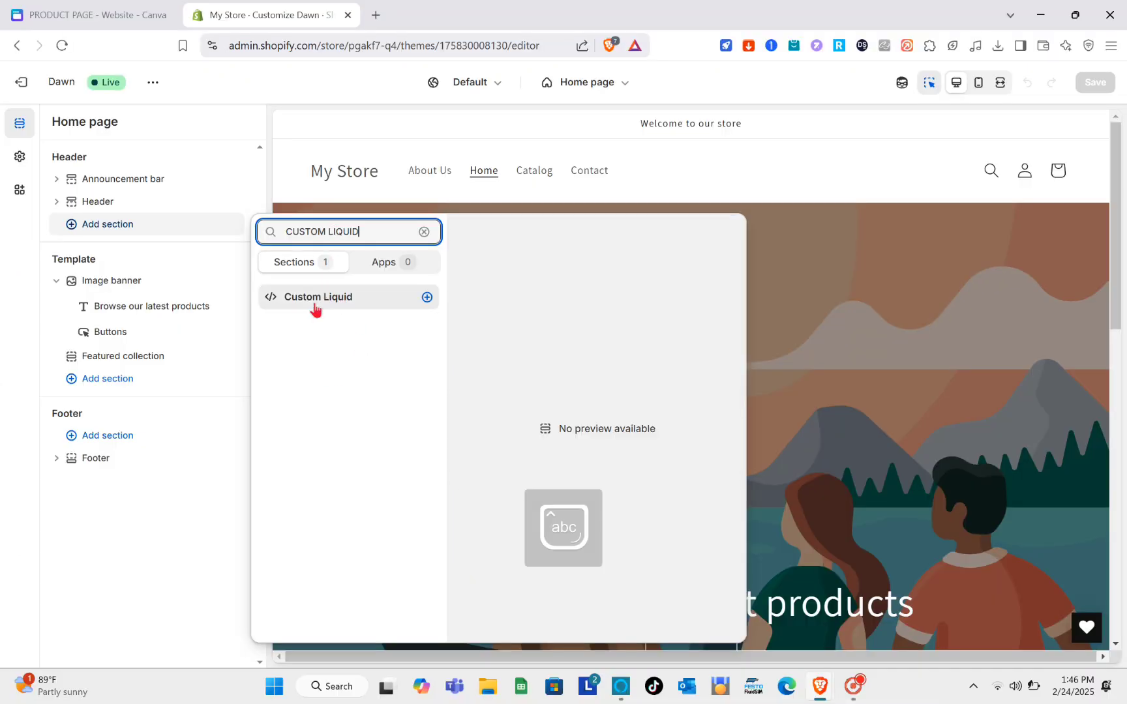
left_click(316, 307)
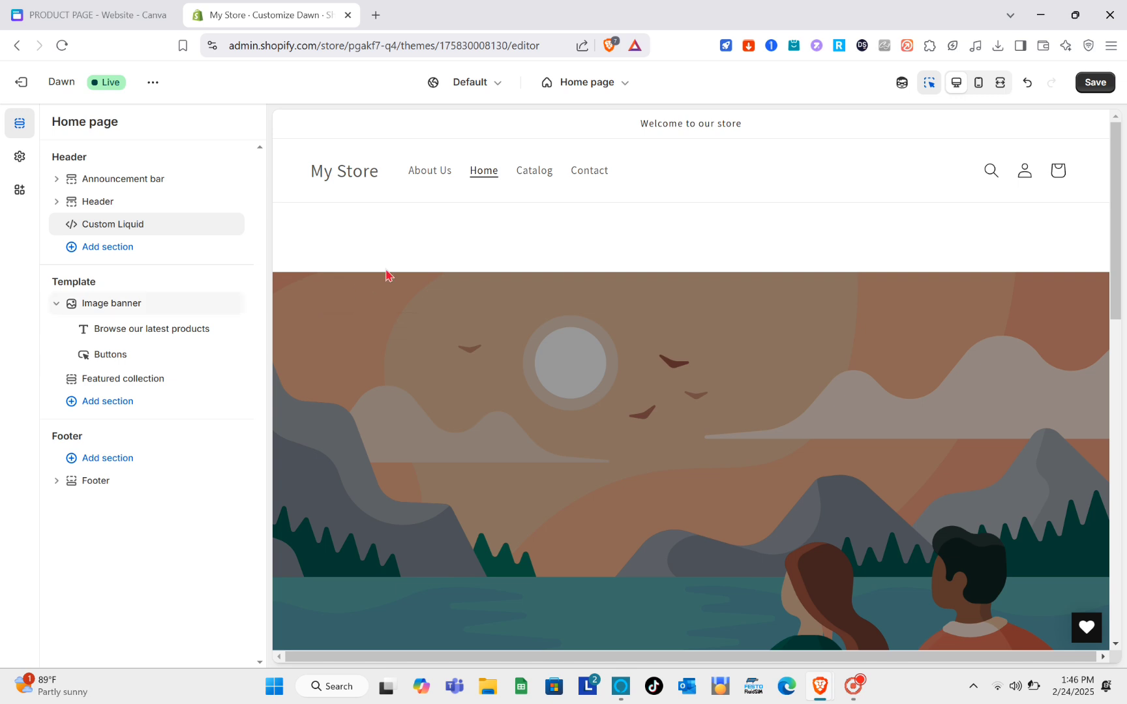
Step: Paste the Canva embed code into the Custom Liquid section's Liquid code box and save the theme
left_click(113, 225)
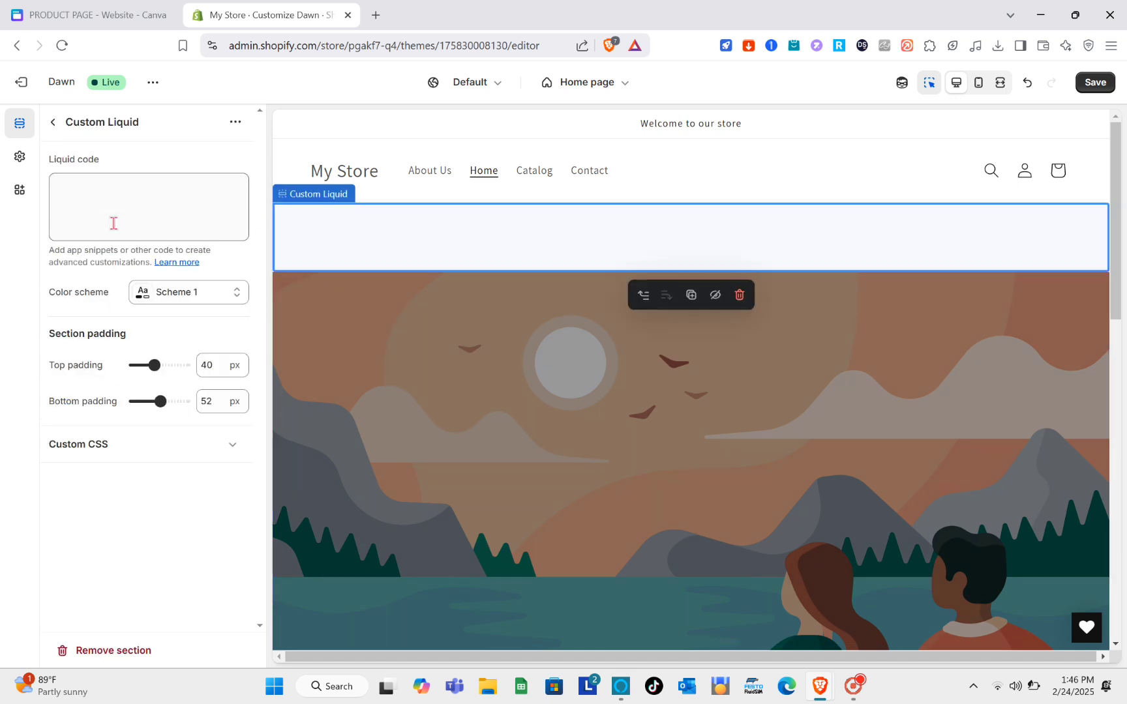
left_click(115, 197)
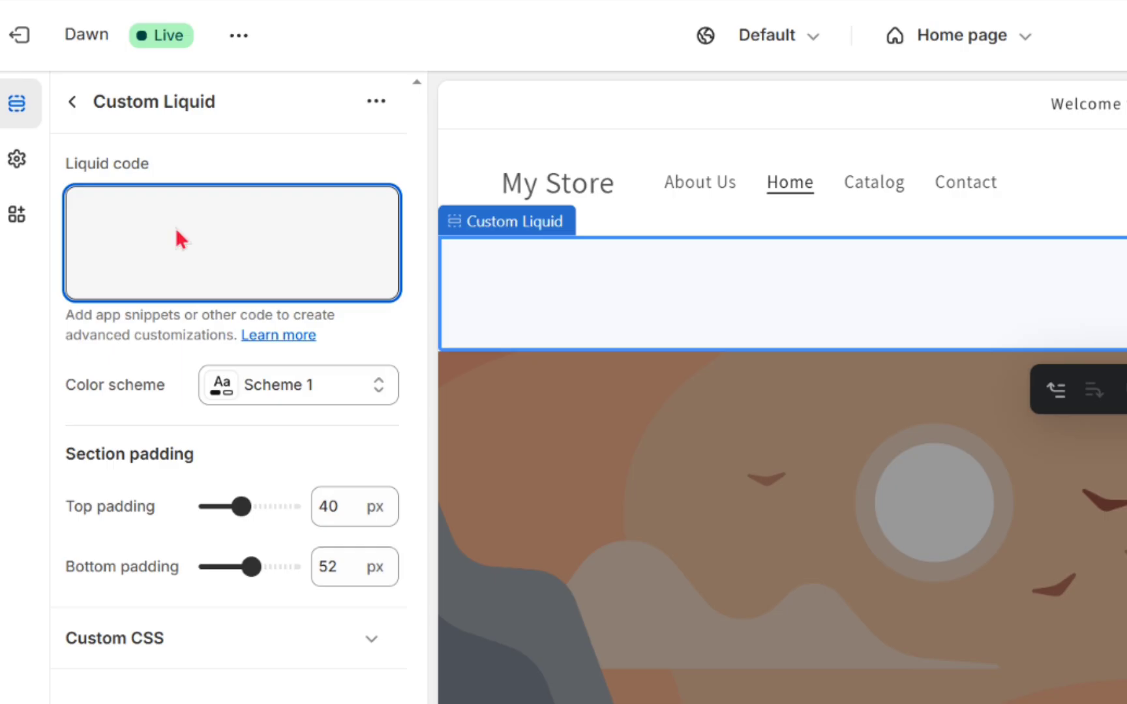
right_click(178, 231)
left_click(249, 475)
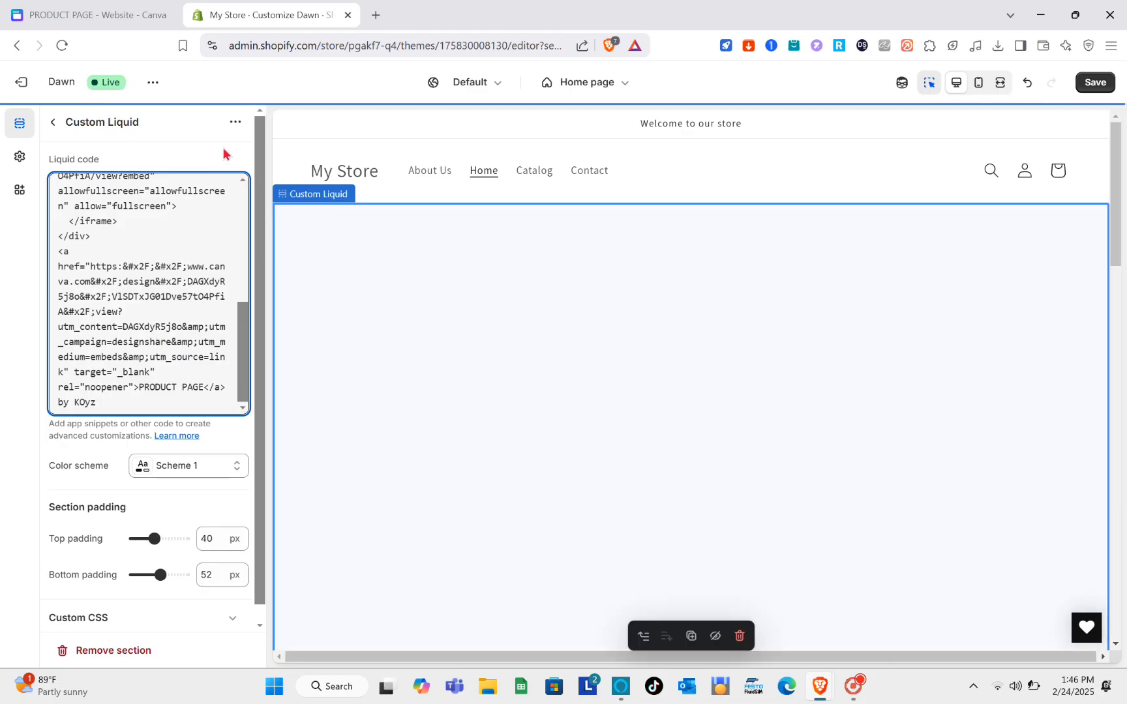
left_click(1096, 85)
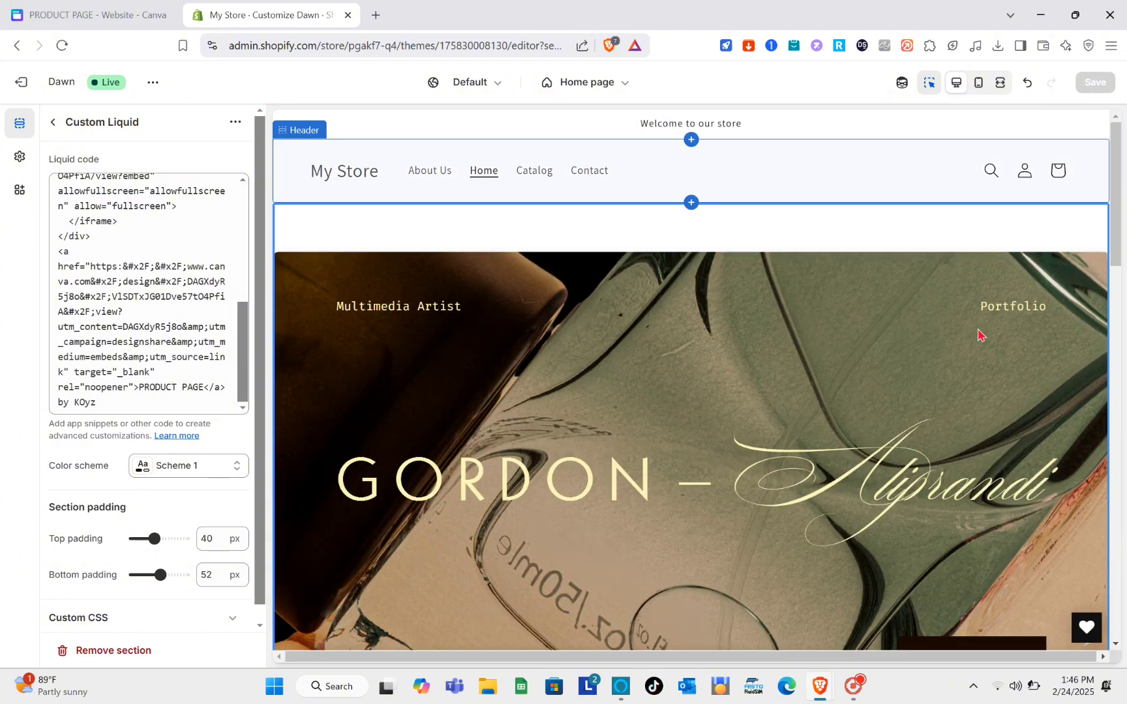
Step: Preview the embedded Gordon site through to its Past Work slide, then view the live storefront
scroll(757, 289, "down", 10)
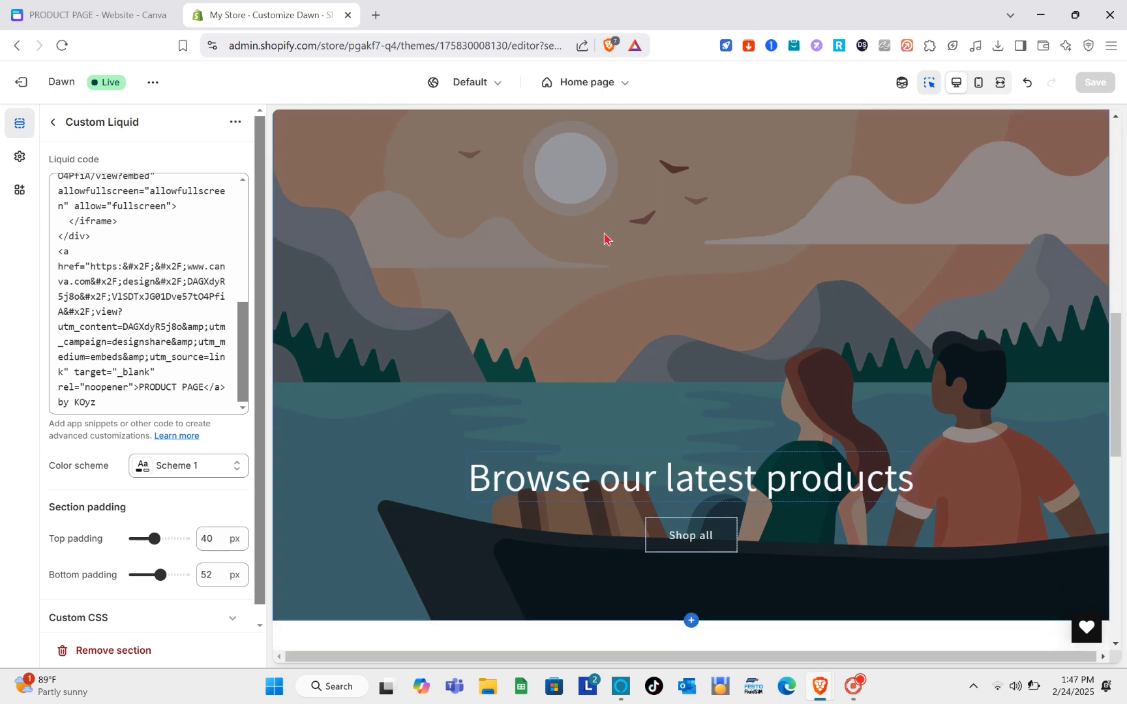
scroll(603, 239, "up", 10)
scroll(603, 239, "down", 3)
scroll(604, 239, "down", 1)
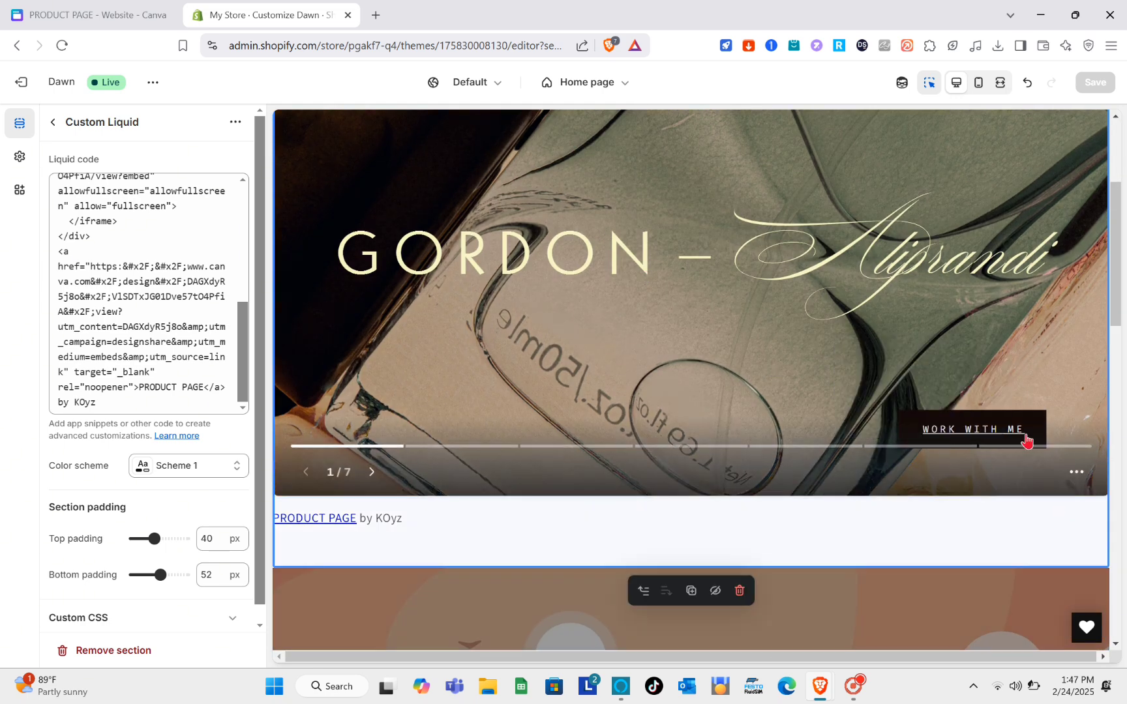
left_click(824, 358)
left_click(825, 358)
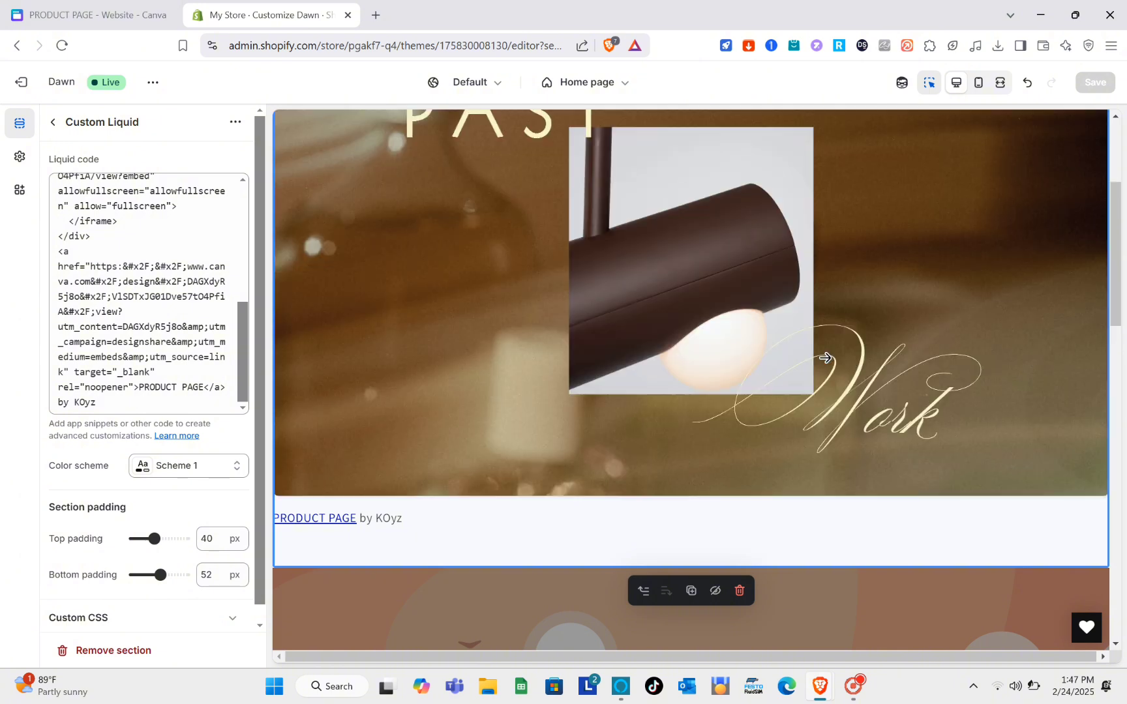
left_click(153, 83)
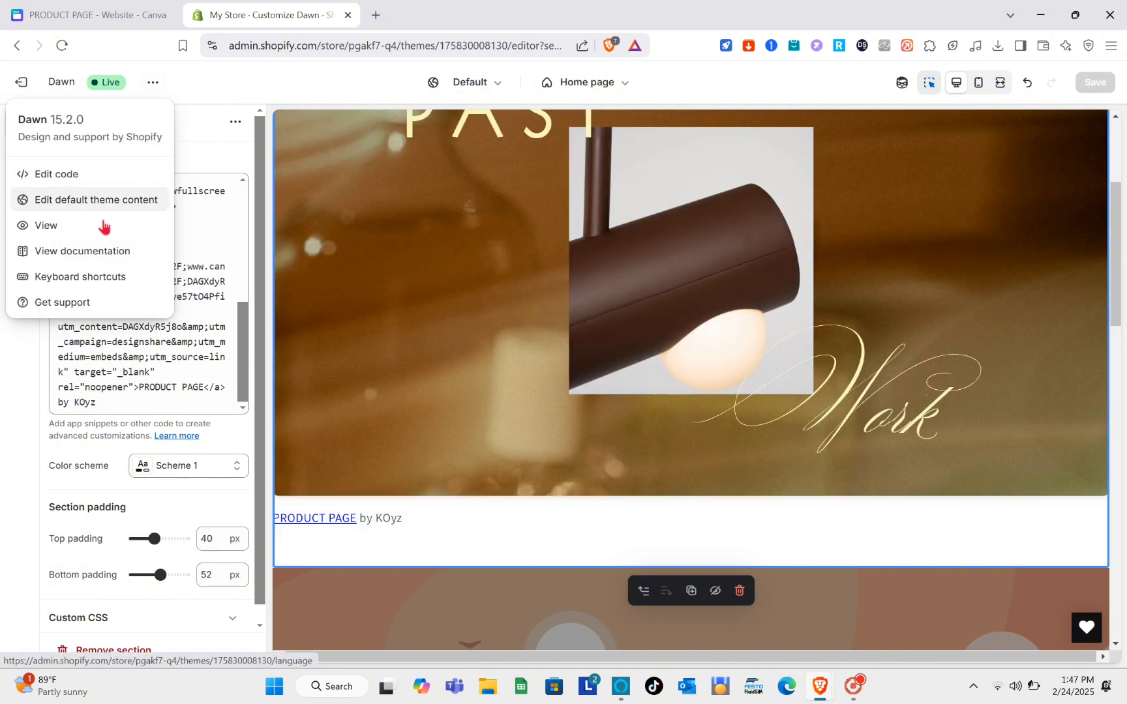
left_click(81, 227)
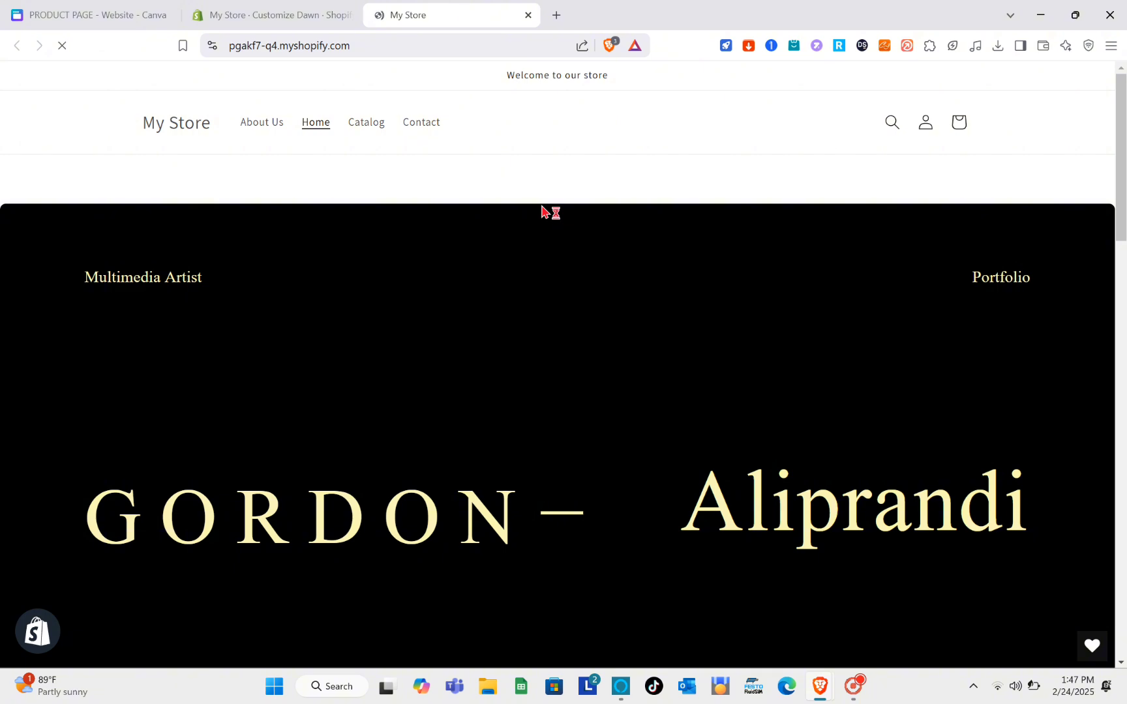
scroll(707, 398, "down", 5)
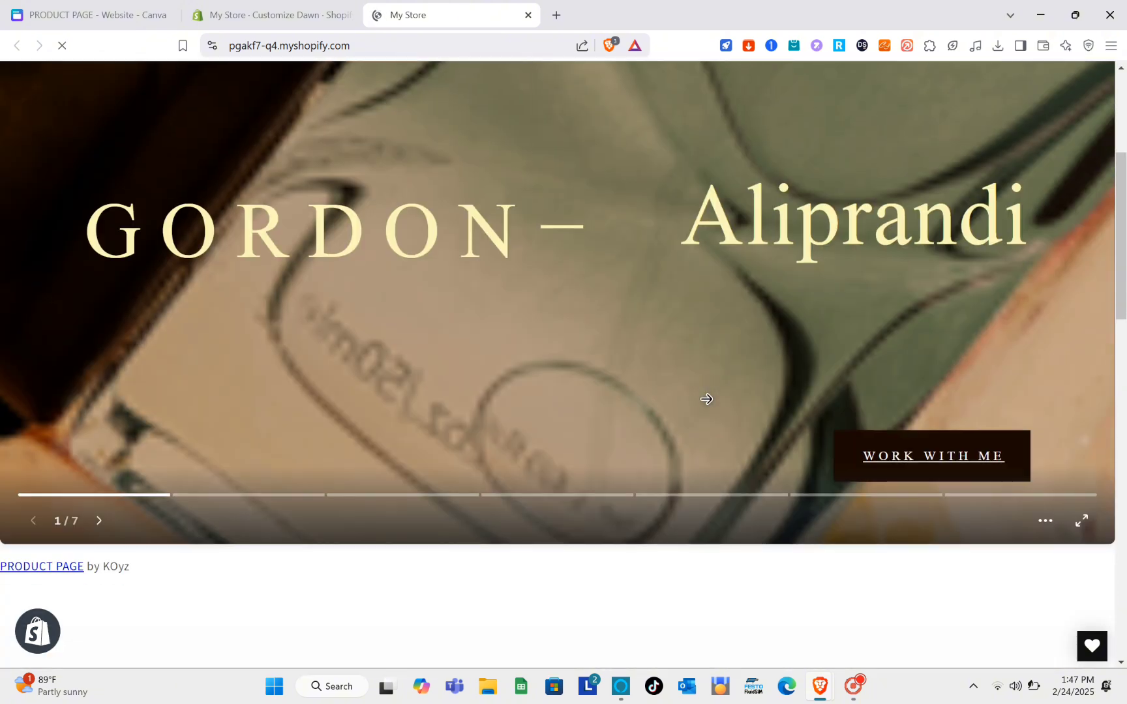